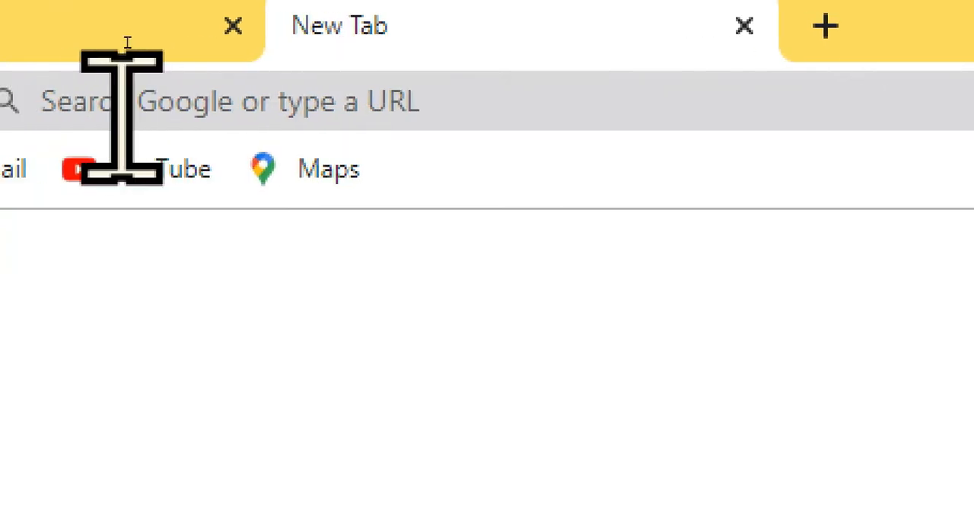
Open the website sejda.com in the new browser tab.
{"action": "left_click", "coordinate": [281, 114]}
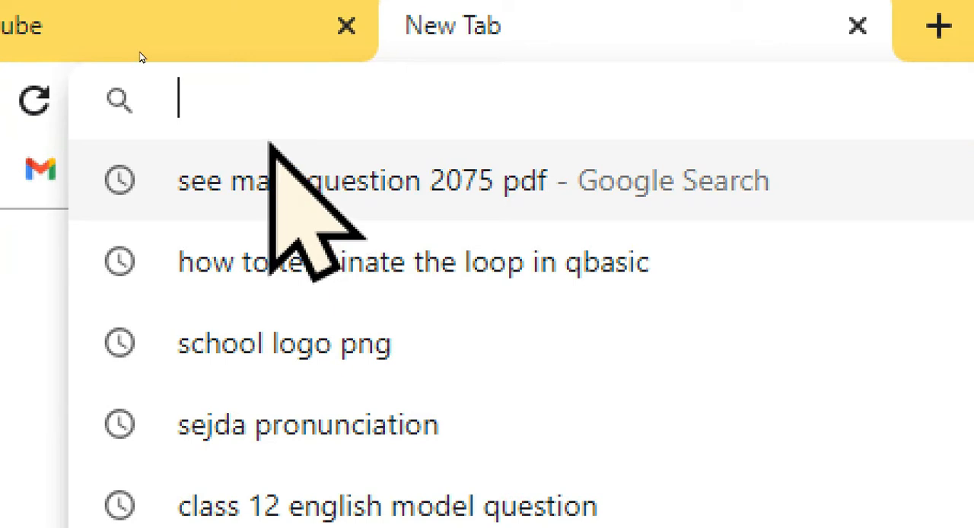
{"action": "type", "text": "se"}
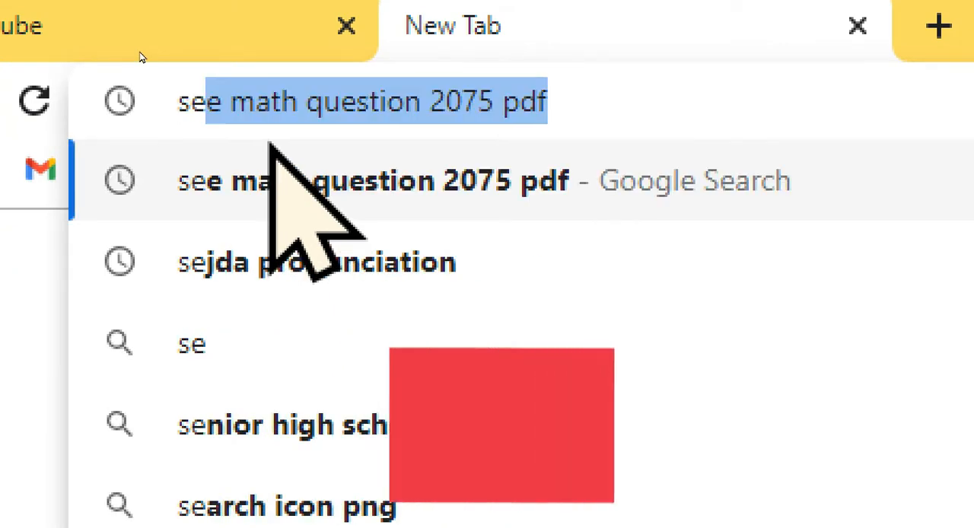
{"action": "type", "text": "jda"}
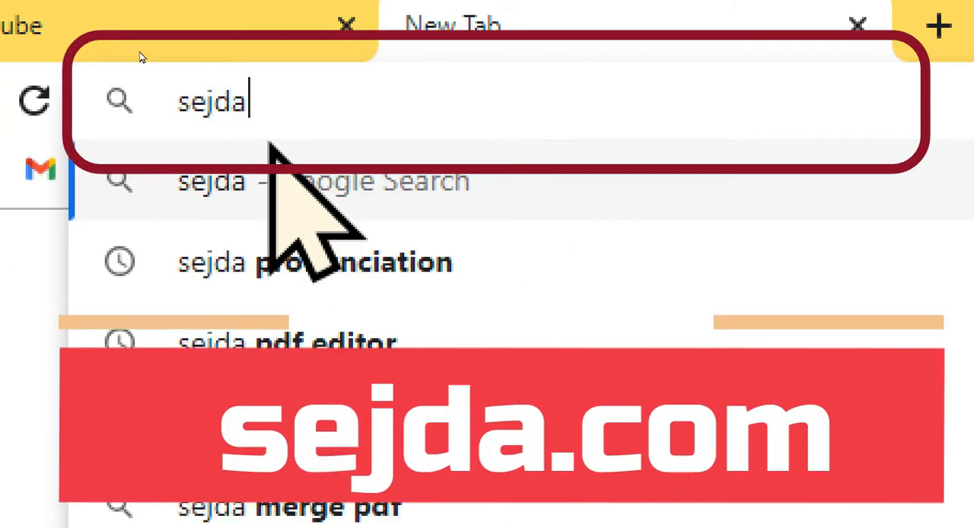
{"action": "type", "text": ".com"}
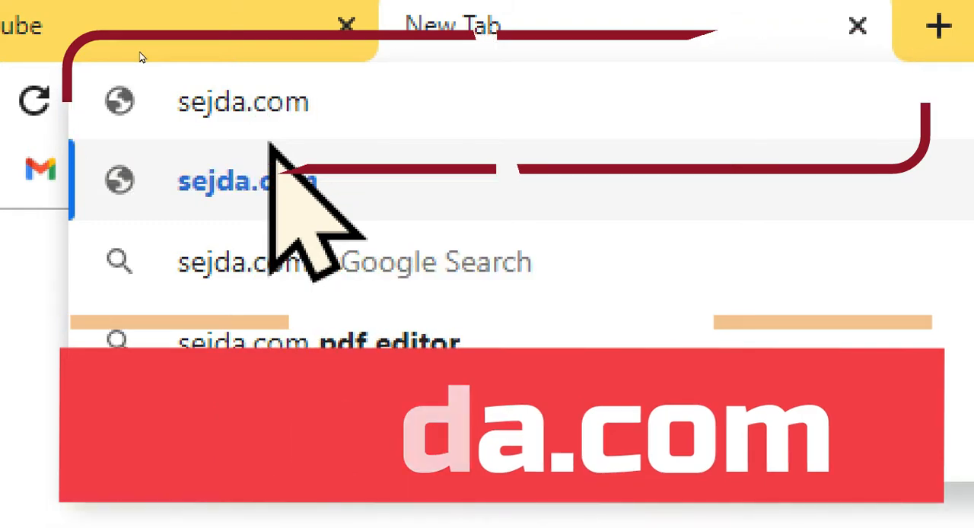
{"action": "key", "text": "Return"}
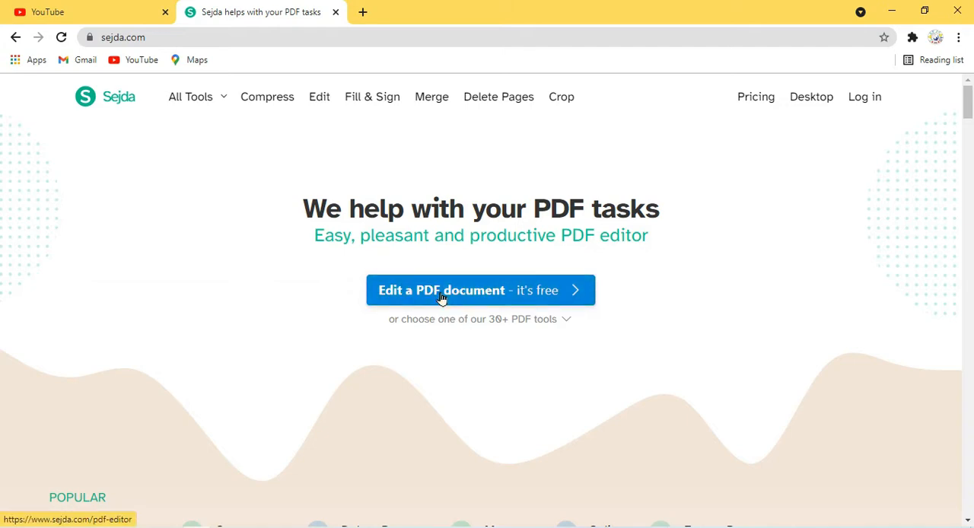
Start the online PDF editor and upload the file 004.pdf from the computer.
{"action": "scroll", "coordinate": [441, 315], "scroll_direction": "down", "scroll_amount": 3}
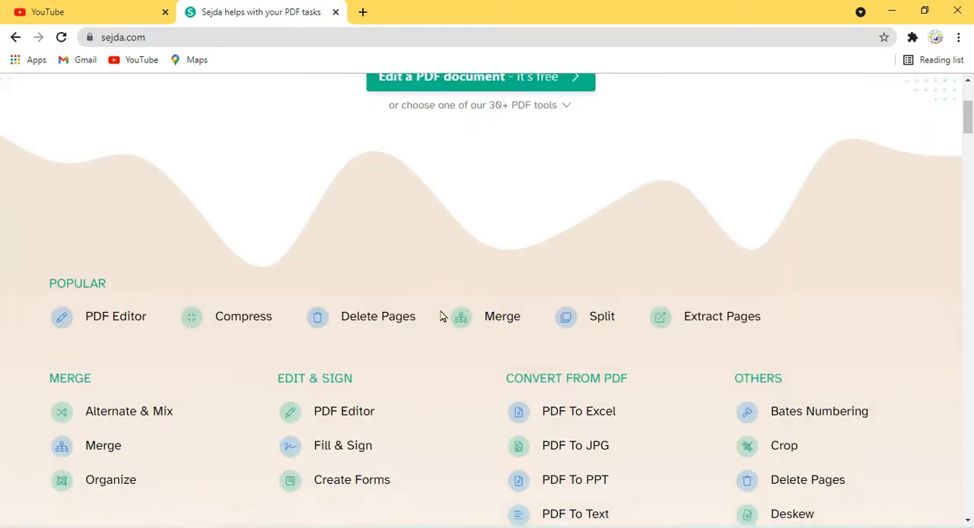
{"action": "scroll", "coordinate": [441, 315], "scroll_direction": "up", "scroll_amount": 3}
{"action": "left_click", "coordinate": [439, 294]}
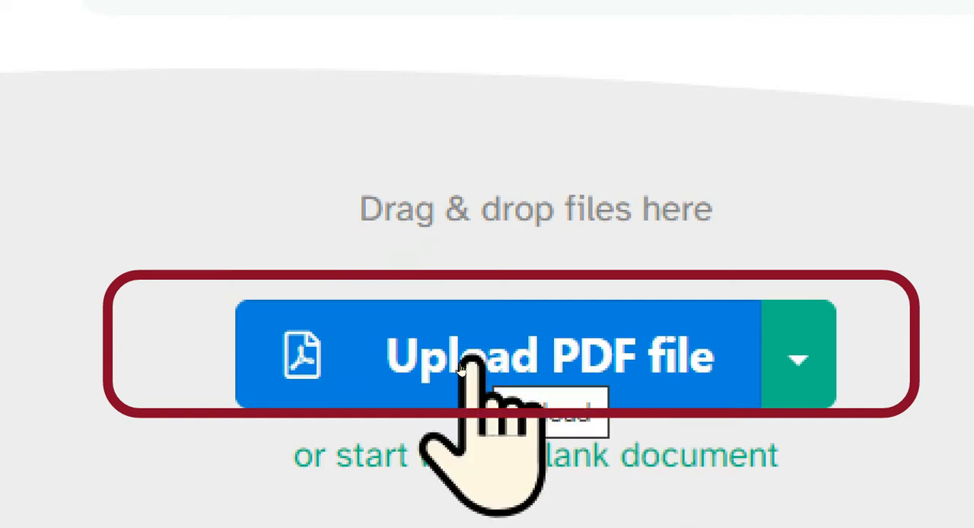
{"action": "left_click", "coordinate": [460, 369]}
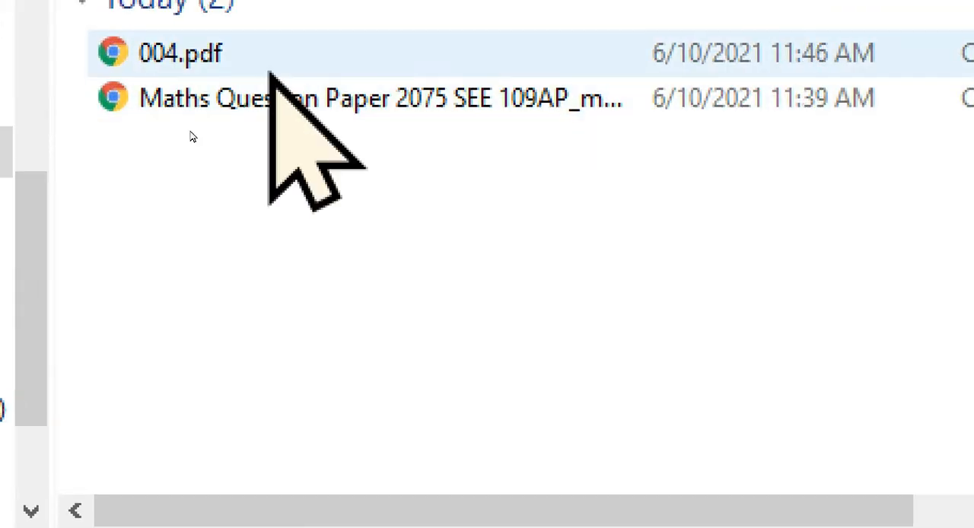
{"action": "left_click", "coordinate": [221, 46]}
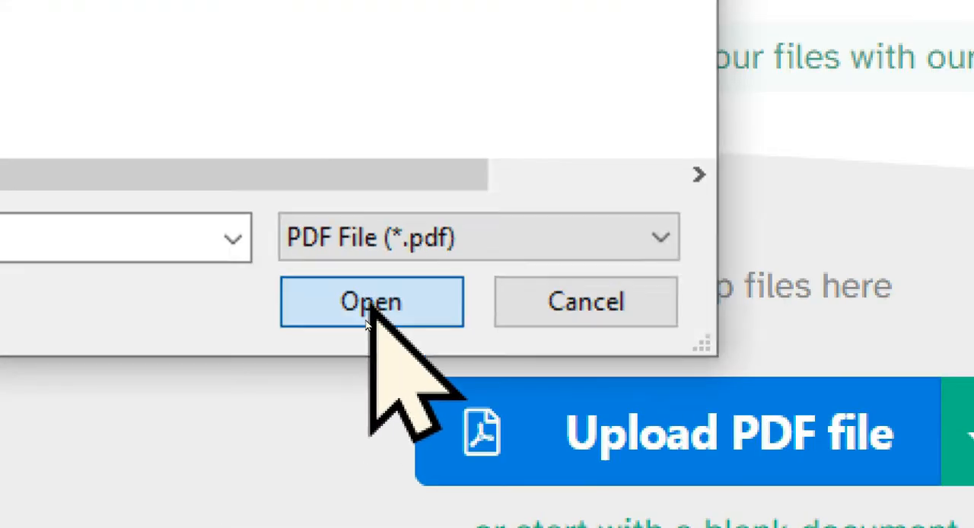
{"action": "left_click", "coordinate": [369, 309]}
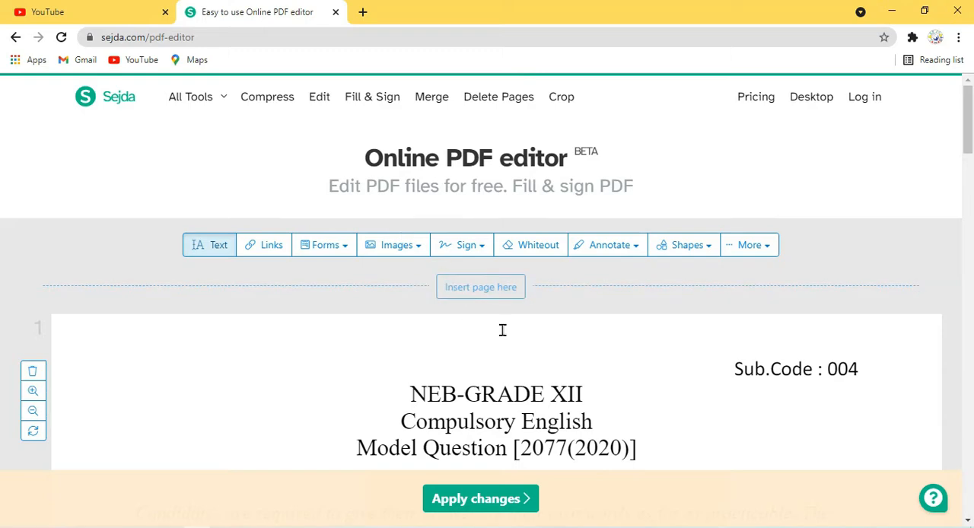
Replace the words "Model Question" in the third heading line with "Fnal exam", keeping [2077(2020)].
{"action": "scroll", "coordinate": [551, 339], "scroll_direction": "down", "scroll_amount": 4}
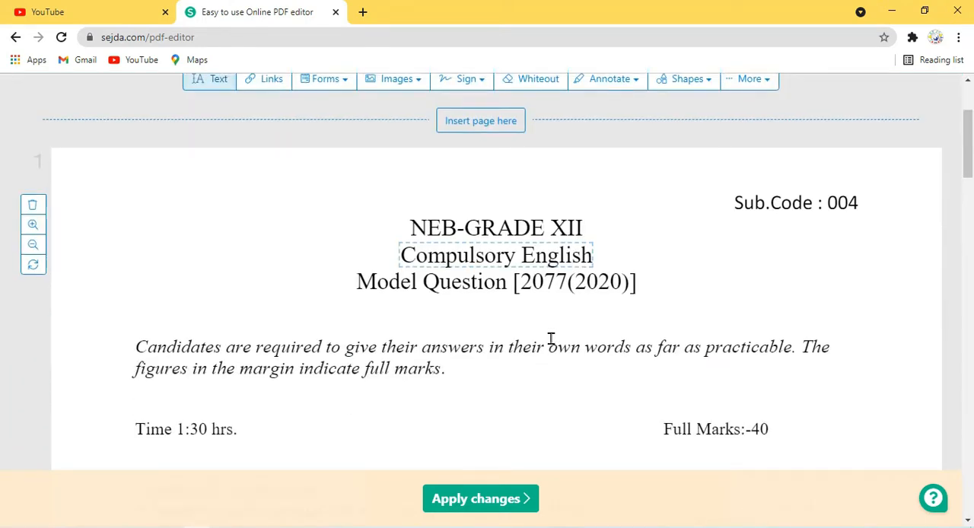
{"action": "scroll", "coordinate": [551, 338], "scroll_direction": "up", "scroll_amount": 2}
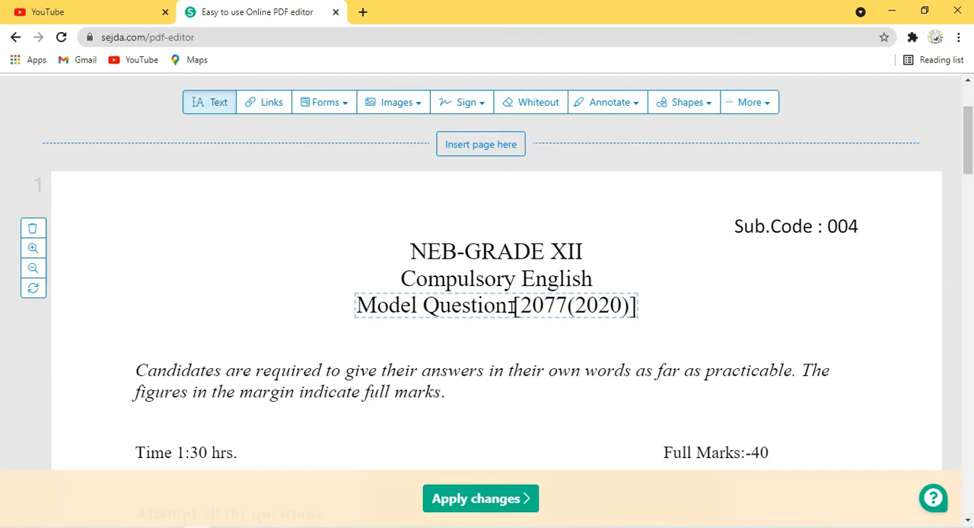
{"action": "left_click", "coordinate": [513, 305]}
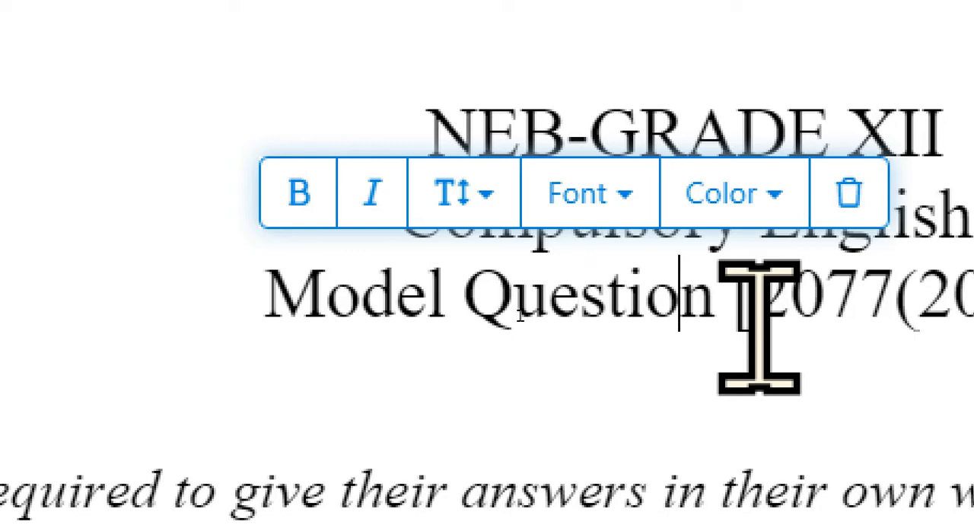
{"action": "key", "text": "BackSpace"}
{"action": "key", "text": "BackSpace"}
{"action": "key", "text": "BackSpace"}
{"action": "key", "text": "BackSpace"}
{"action": "key", "text": "BackSpace"}
{"action": "key", "text": "BackSpace"}
{"action": "key", "text": "BackSpace"}
{"action": "key", "text": "BackSpace"}
{"action": "key", "text": "BackSpace"}
{"action": "key", "text": "BackSpace"}
{"action": "key", "text": "BackSpace"}
{"action": "key", "text": "BackSpace"}
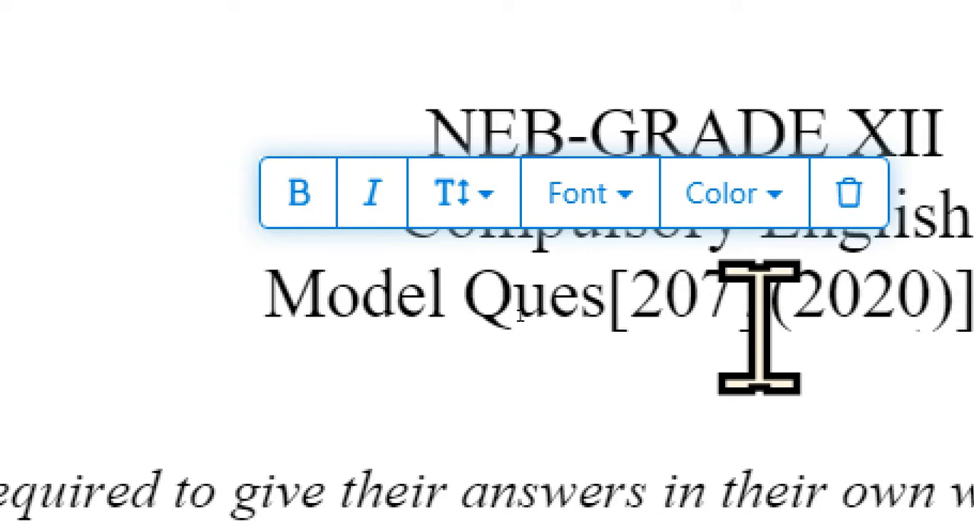
{"action": "key", "text": "BackSpace"}
{"action": "key", "text": "BackSpace"}
{"action": "key", "text": "BackSpace"}
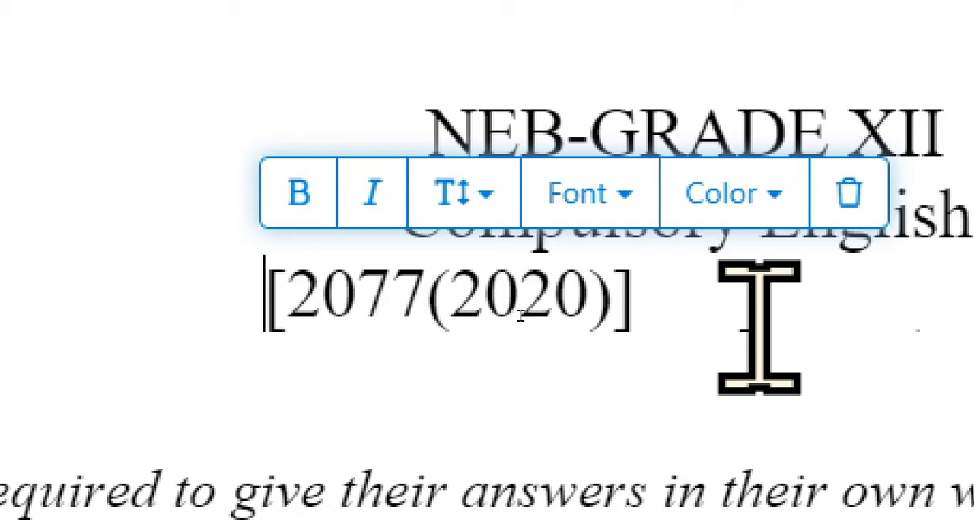
{"action": "type", "text": "FI"}
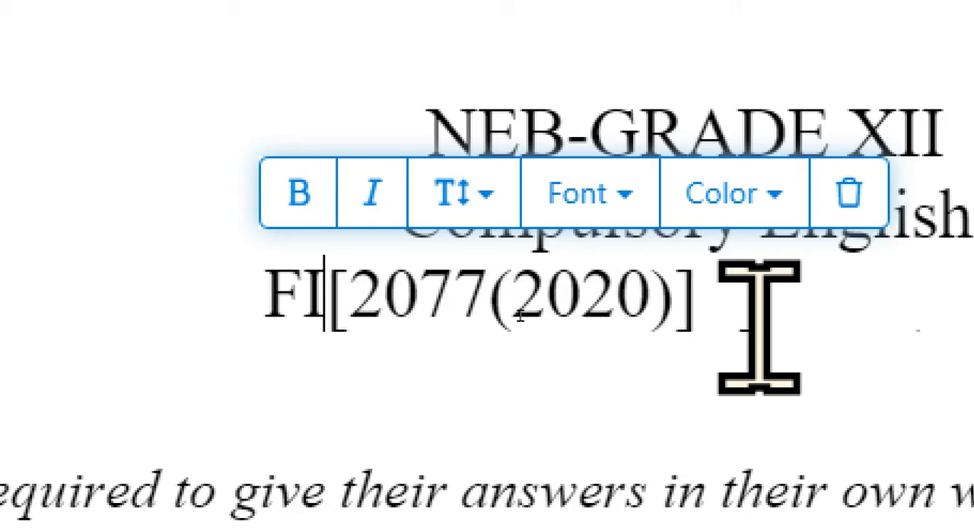
{"action": "key", "text": "BackSpace"}
{"action": "type", "text": "nal "}
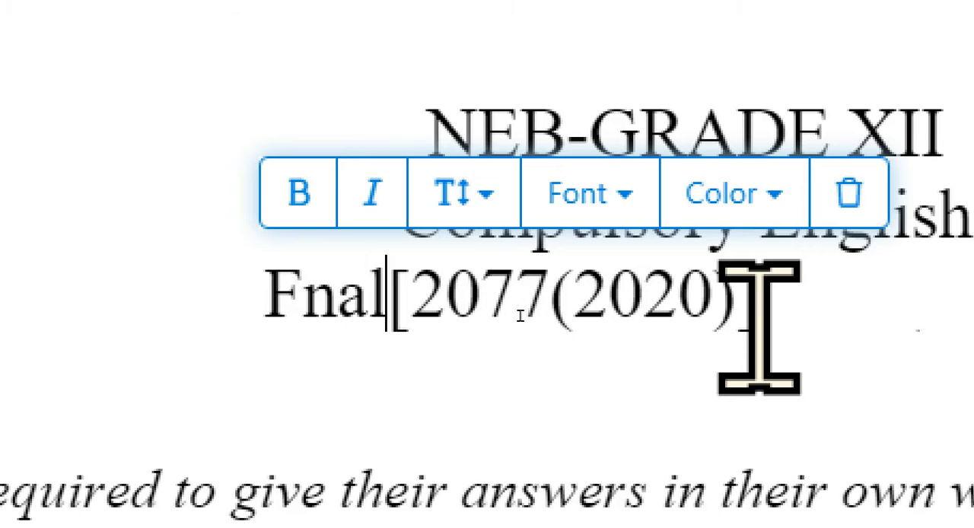
{"action": "type", "text": "exam"}
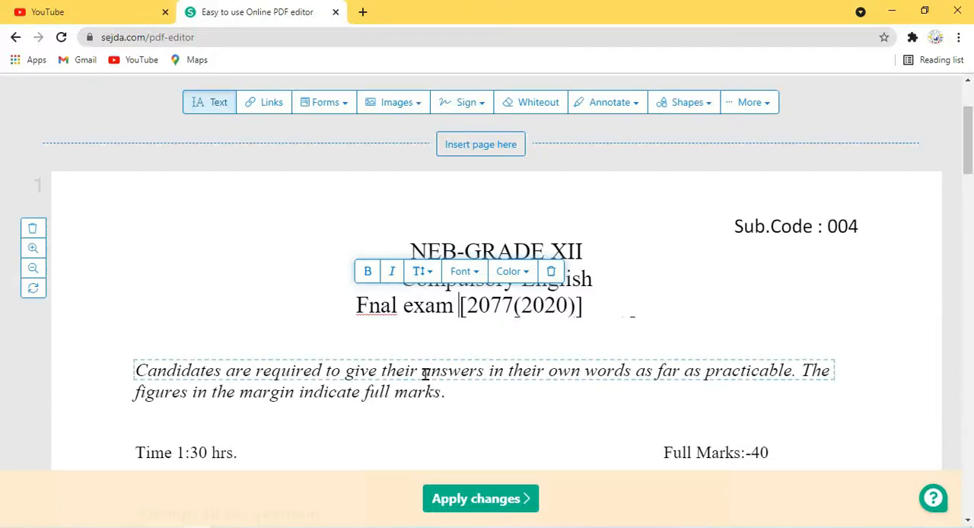
Delete the word "Read" from the start of the question 1 instruction line.
{"action": "scroll", "coordinate": [426, 373], "scroll_direction": "down", "scroll_amount": 4}
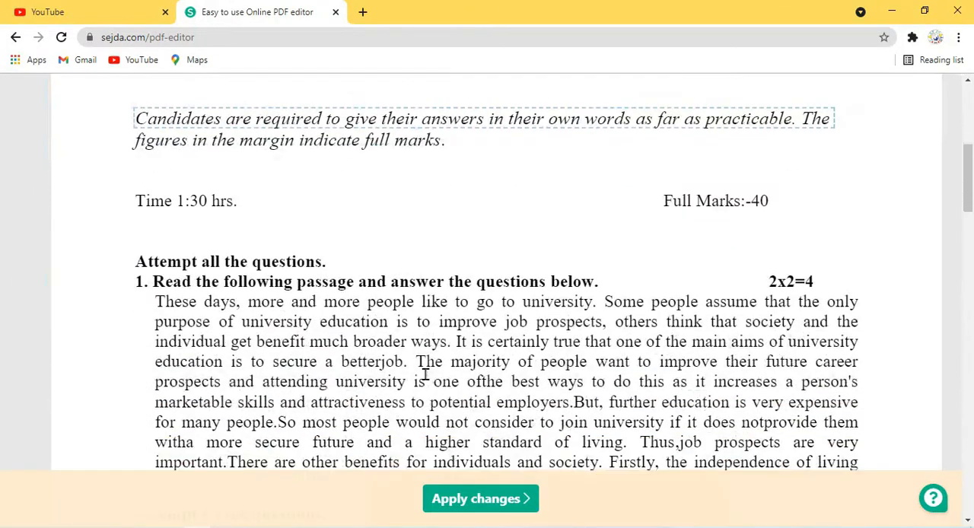
{"action": "left_click", "coordinate": [196, 244]}
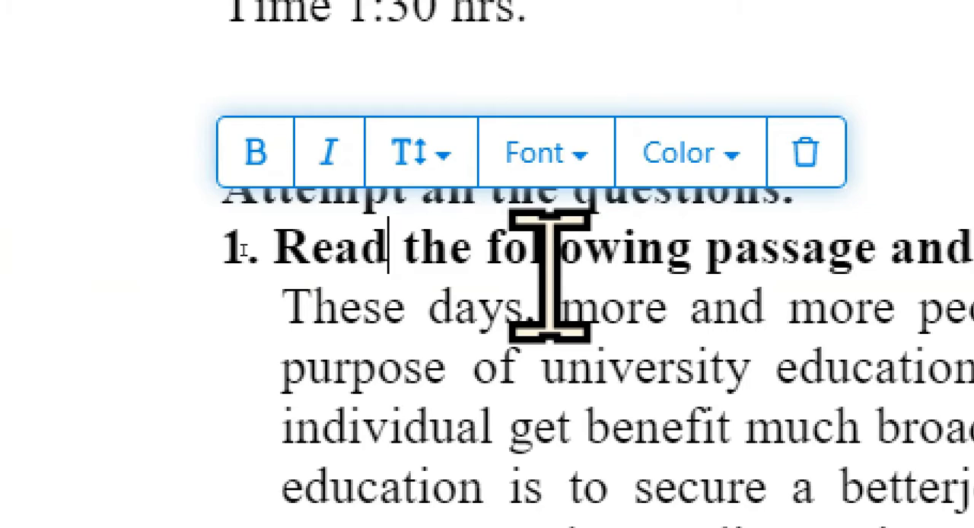
{"action": "key", "text": "BackSpace"}
{"action": "key", "text": "BackSpace"}
{"action": "key", "text": "BackSpace"}
{"action": "key", "text": "BackSpace"}
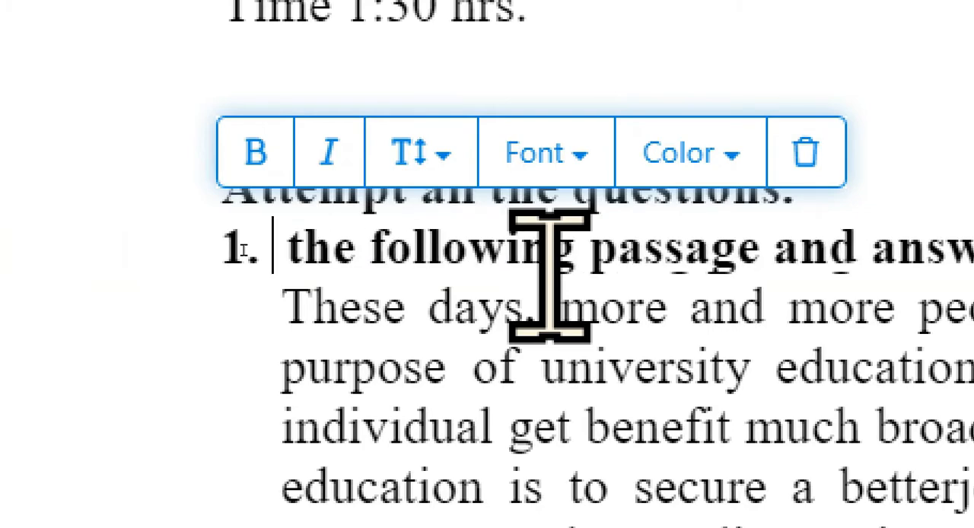
{"action": "type", "text": "w"}
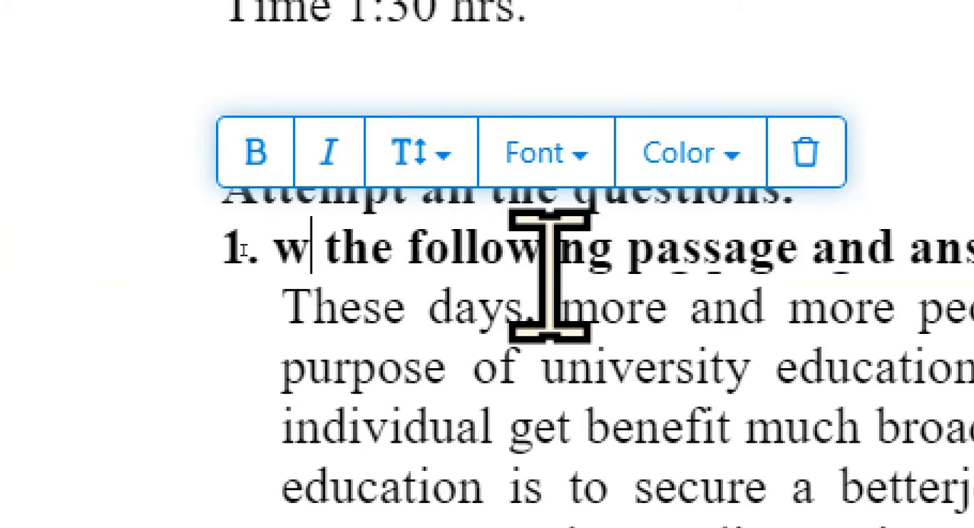
{"action": "key", "text": "BackSpace"}
{"action": "type", "text": "the"}
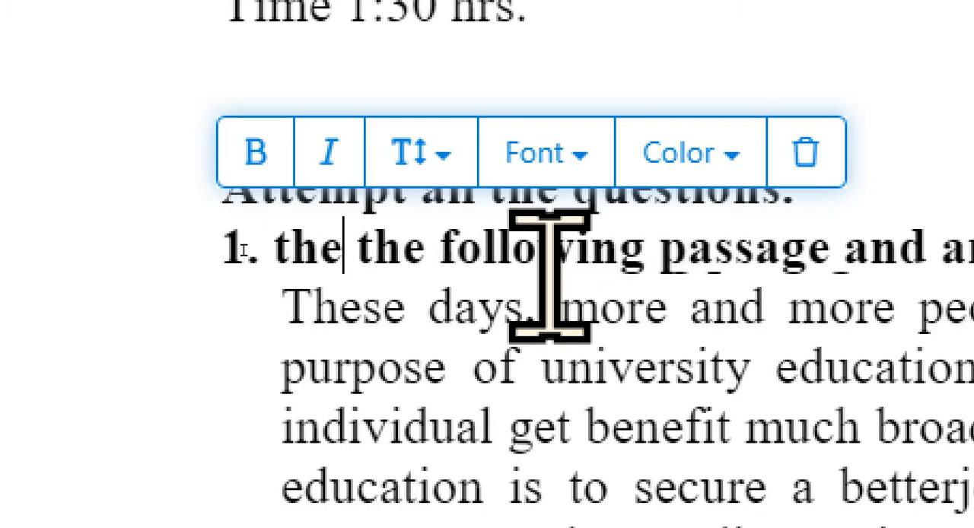
{"action": "key", "text": "BackSpace"}
{"action": "key", "text": "BackSpace"}
{"action": "key", "text": "BackSpace"}
{"action": "type", "text": "jj"}
{"action": "key", "text": "BackSpace"}
{"action": "key", "text": "BackSpace"}
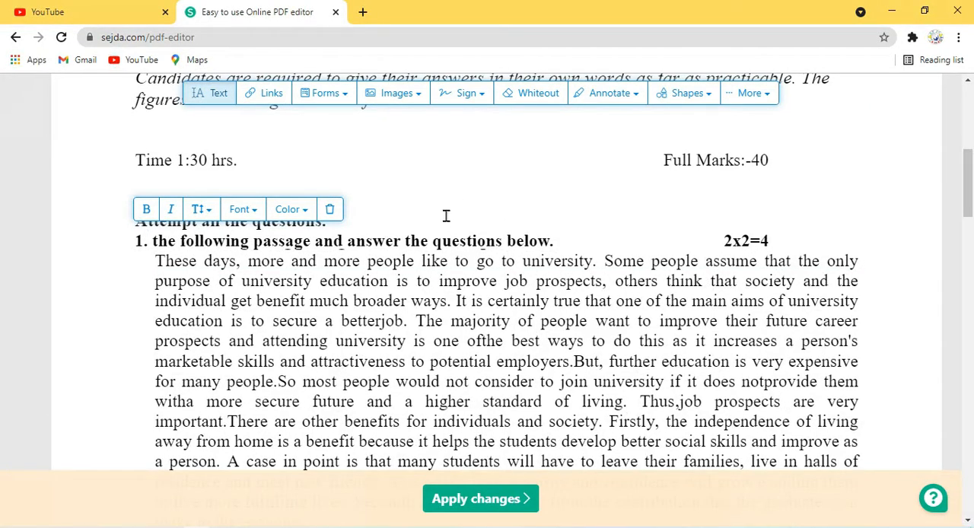
White out the "NEB-GRADE XII" and "Compulsory English" heading lines and the italic instruction paragraph for candidates.
{"action": "scroll", "coordinate": [448, 212], "scroll_direction": "up", "scroll_amount": 3}
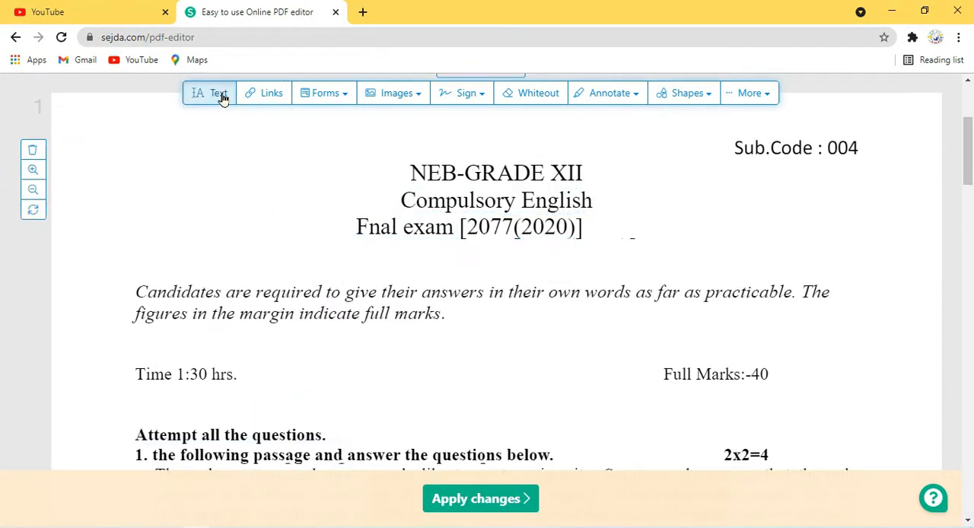
{"action": "left_click", "coordinate": [218, 93]}
{"action": "left_click", "coordinate": [494, 196]}
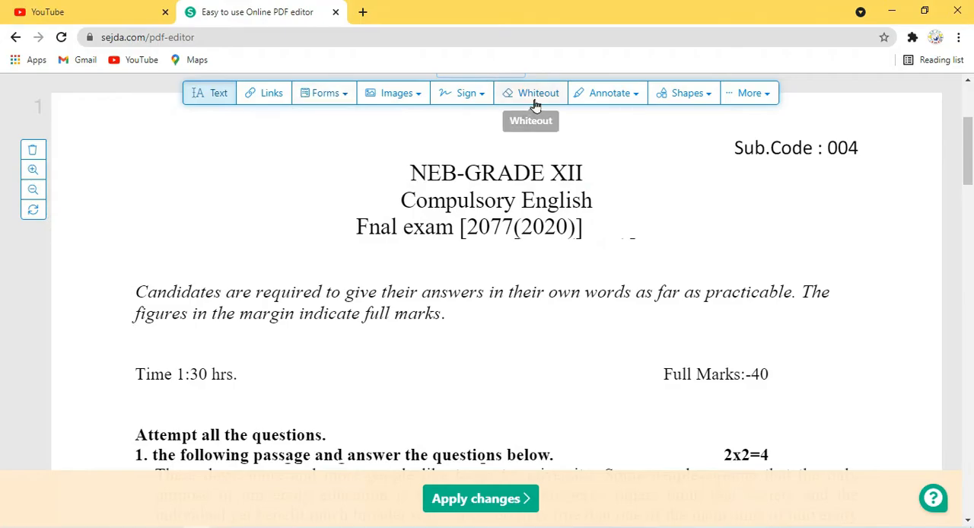
{"action": "left_click", "coordinate": [535, 102]}
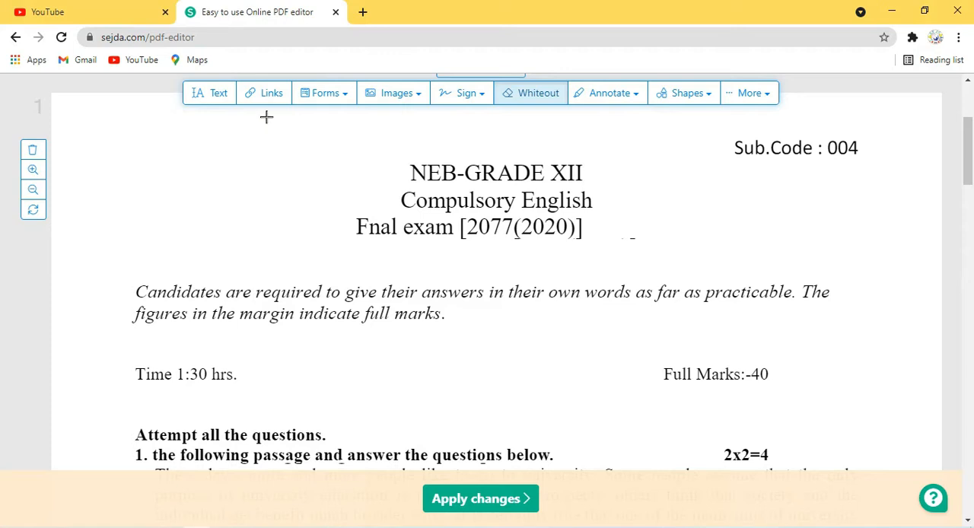
{"action": "left_click_drag", "start_coordinate": [267, 116], "coordinate": [720, 259]}
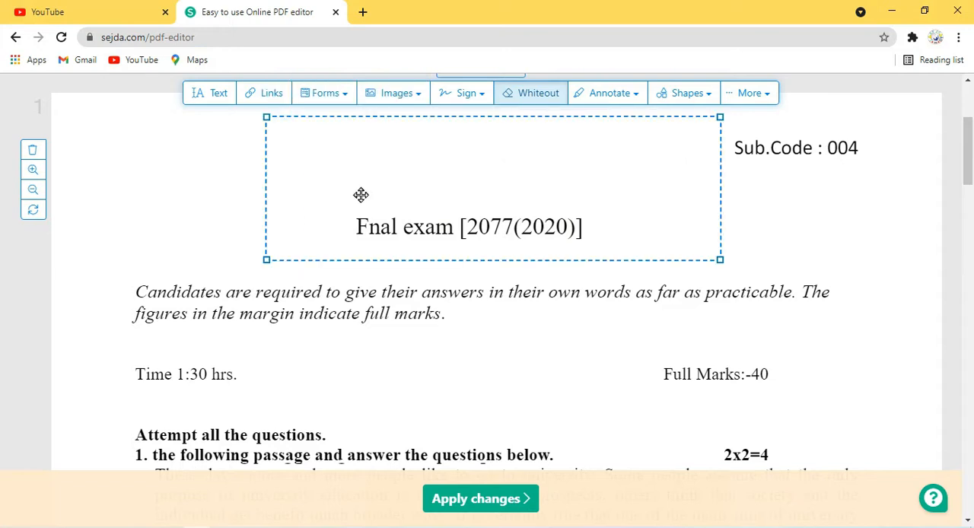
{"action": "mouse_move", "coordinate": [378, 207]}
{"action": "left_mouse_down"}
{"action": "mouse_move", "coordinate": [361, 218]}
{"action": "mouse_move", "coordinate": [358, 200]}
{"action": "mouse_move", "coordinate": [407, 265]}
{"action": "mouse_move", "coordinate": [406, 228]}
{"action": "mouse_move", "coordinate": [372, 220]}
{"action": "mouse_move", "coordinate": [394, 211]}
{"action": "left_mouse_up"}
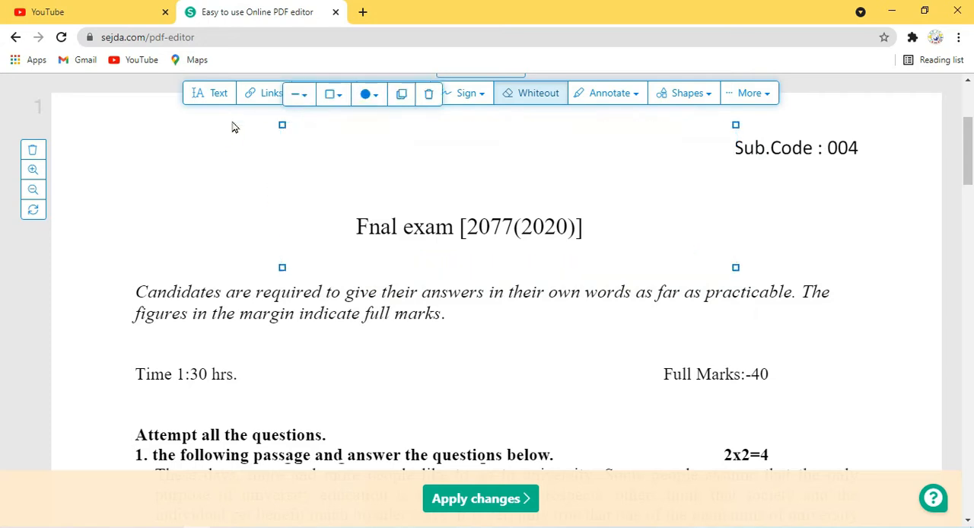
{"action": "left_click", "coordinate": [177, 150]}
{"action": "left_click_drag", "start_coordinate": [95, 267], "coordinate": [871, 330]}
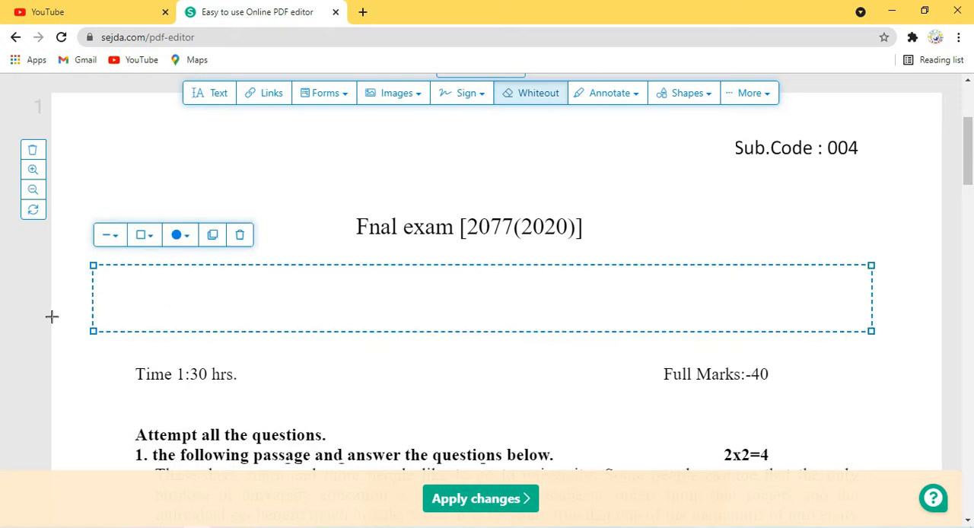
Add the text "ABC company" in the whited-out area above the exam time line.
{"action": "left_click", "coordinate": [222, 103]}
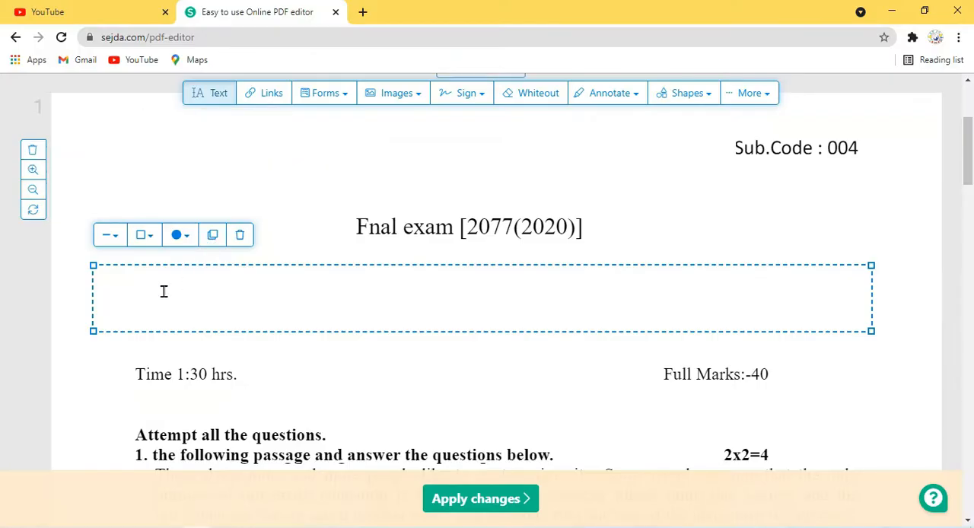
{"action": "left_click", "coordinate": [163, 292]}
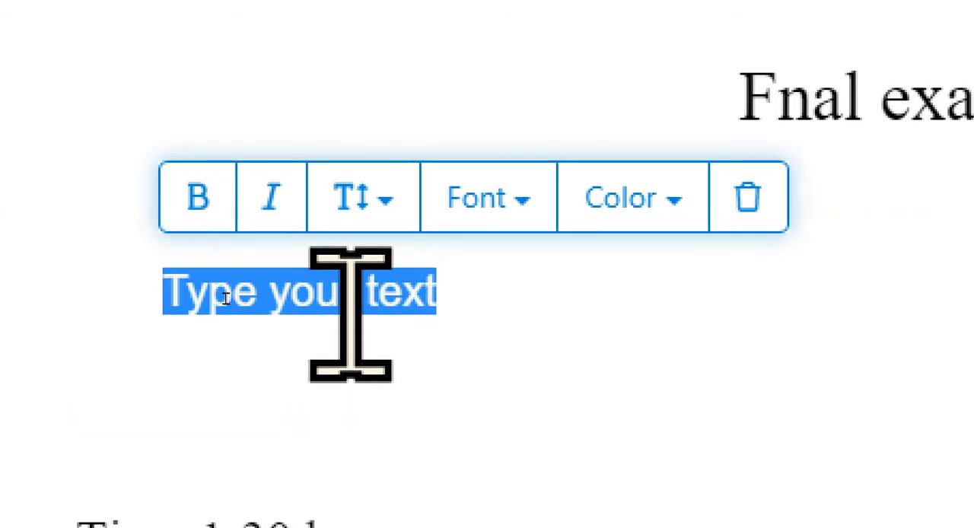
{"action": "type", "text": "A"}
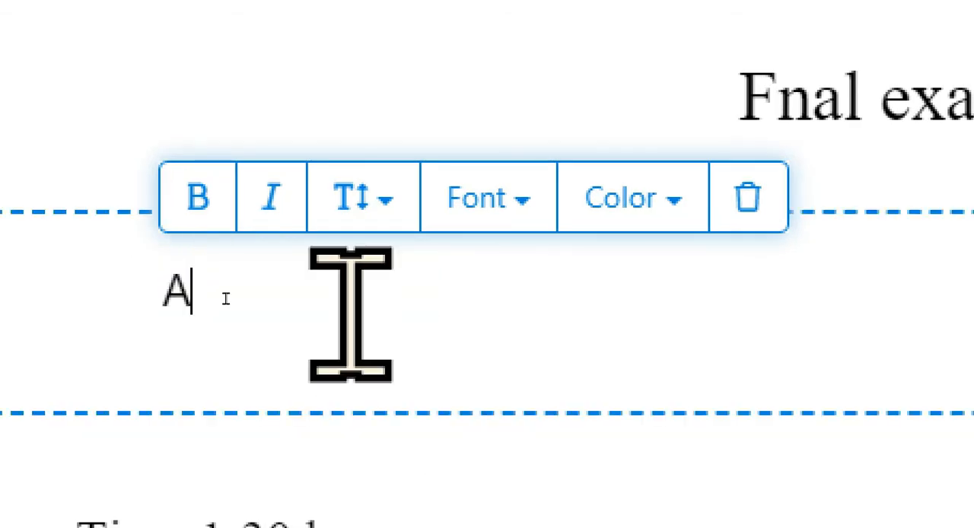
{"action": "type", "text": "BC c"}
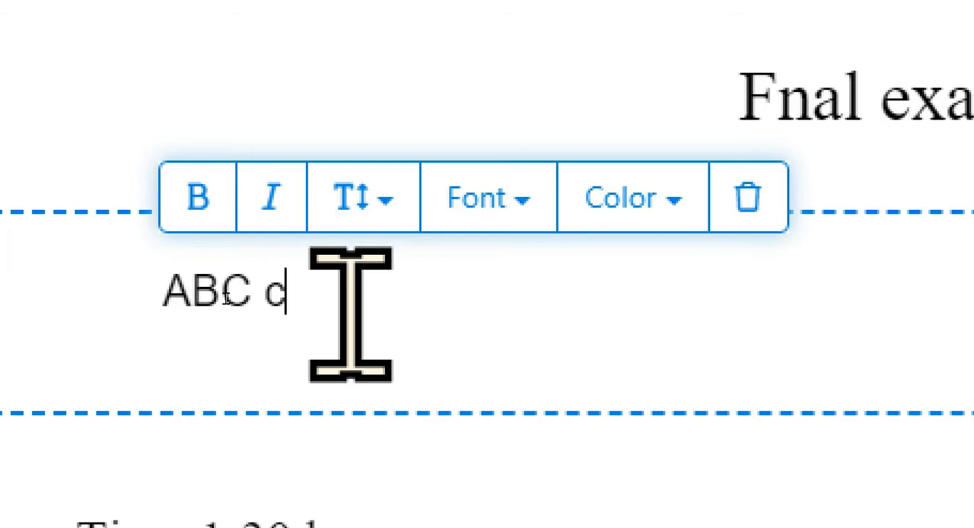
{"action": "type", "text": "ompany"}
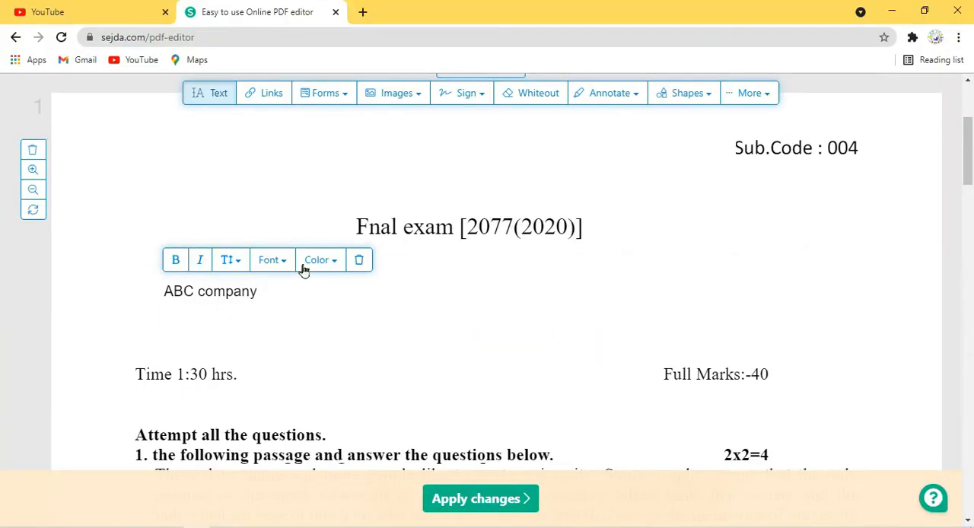
Format the "ABC company" text with a larger size, yellow-orange color, bold and italic.
{"action": "left_click", "coordinate": [118, 163]}
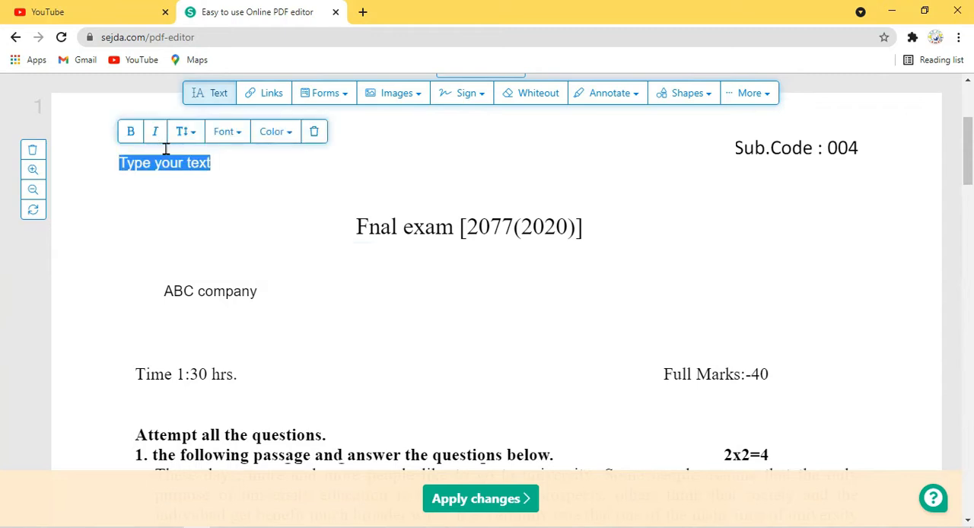
{"action": "left_click", "coordinate": [314, 134]}
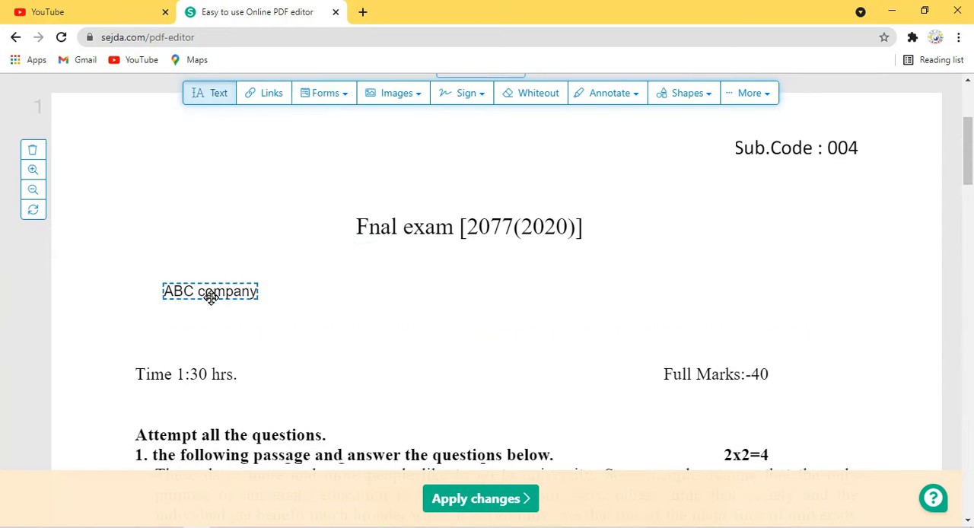
{"action": "left_click", "coordinate": [210, 298]}
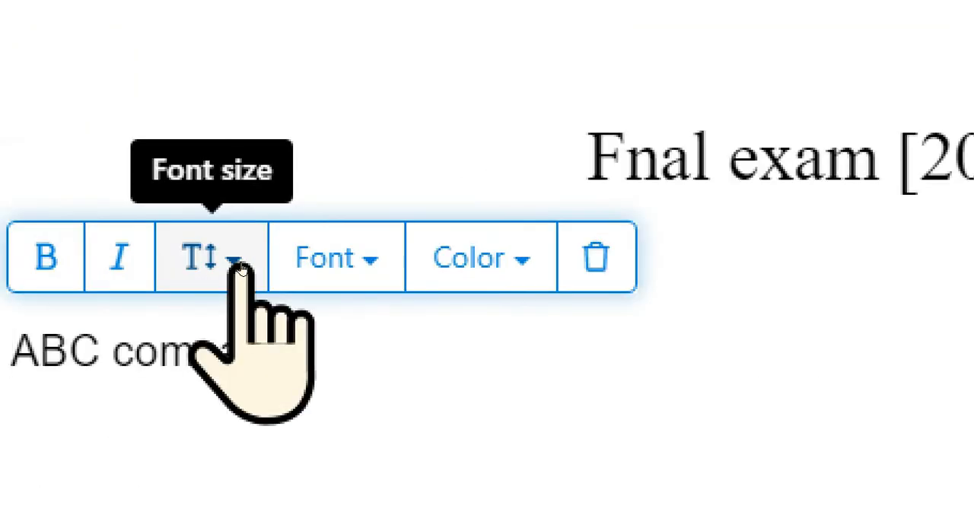
{"action": "left_click", "coordinate": [236, 263]}
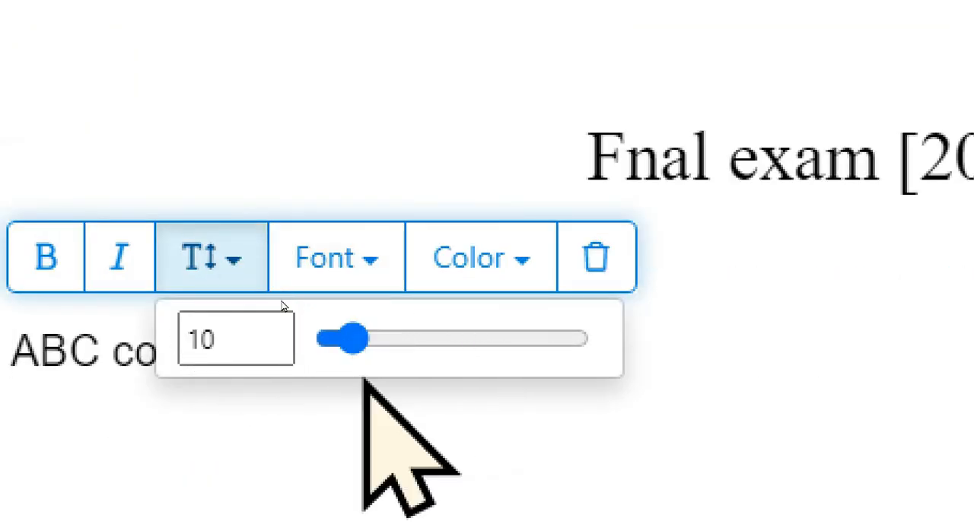
{"action": "left_click_drag", "start_coordinate": [359, 354], "coordinate": [413, 364]}
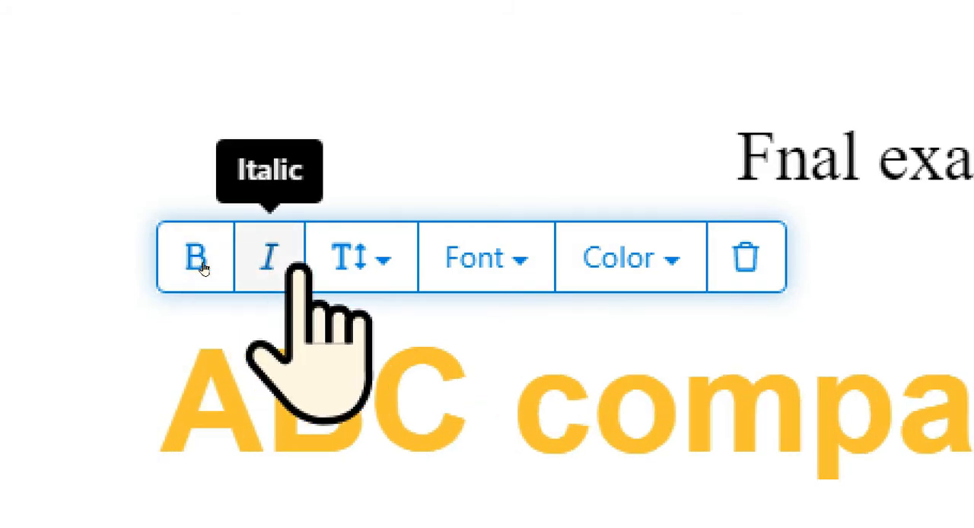
{"action": "left_click", "coordinate": [270, 262]}
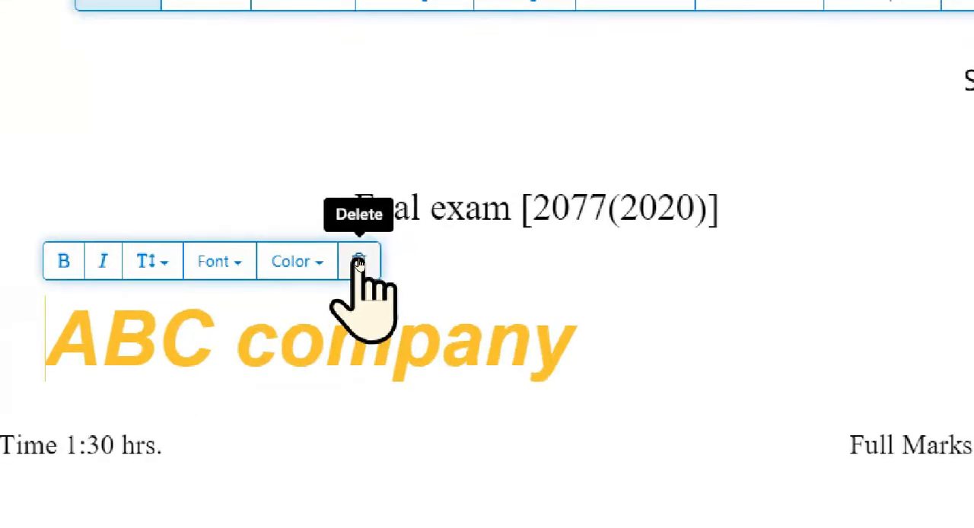
Delete the "ABC company" text below the "Fnal exam [2077(2020)]" heading.
{"action": "left_click", "coordinate": [361, 262]}
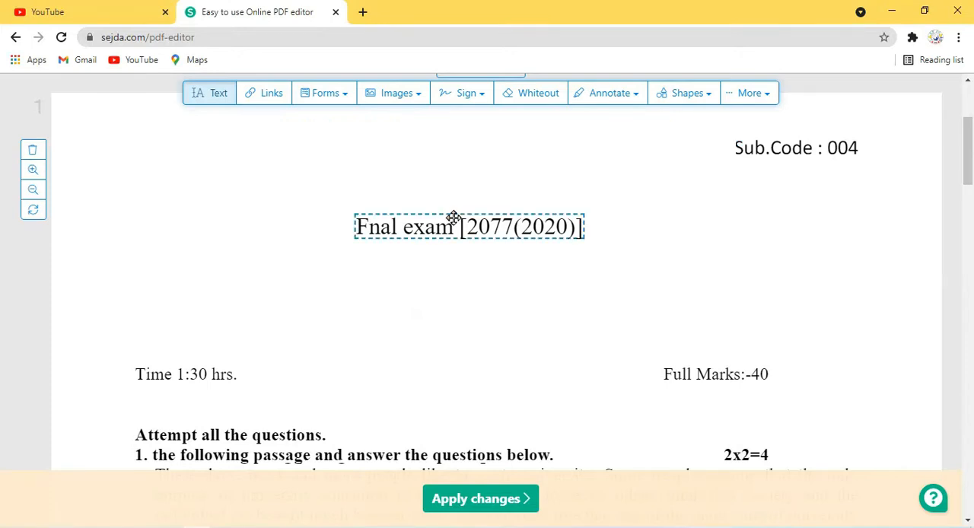
{"action": "left_click", "coordinate": [453, 218]}
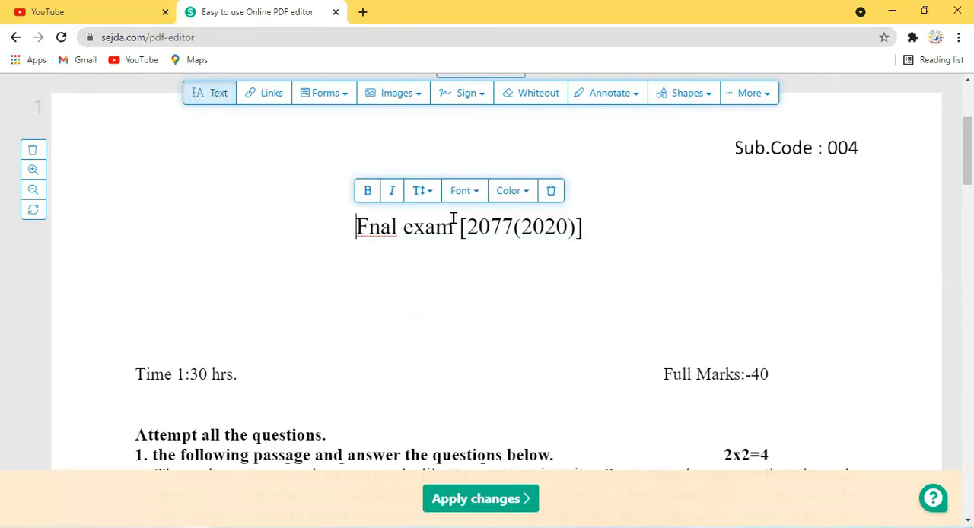
Add a dropdown form field above the "Fnal exam" heading and set its field name to "choose".
{"action": "left_click", "coordinate": [272, 152]}
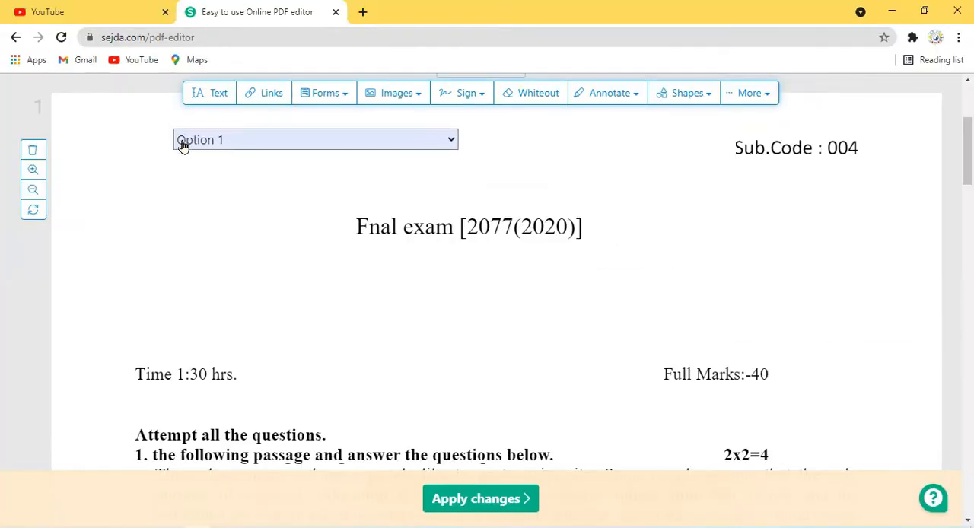
{"action": "left_click", "coordinate": [182, 146]}
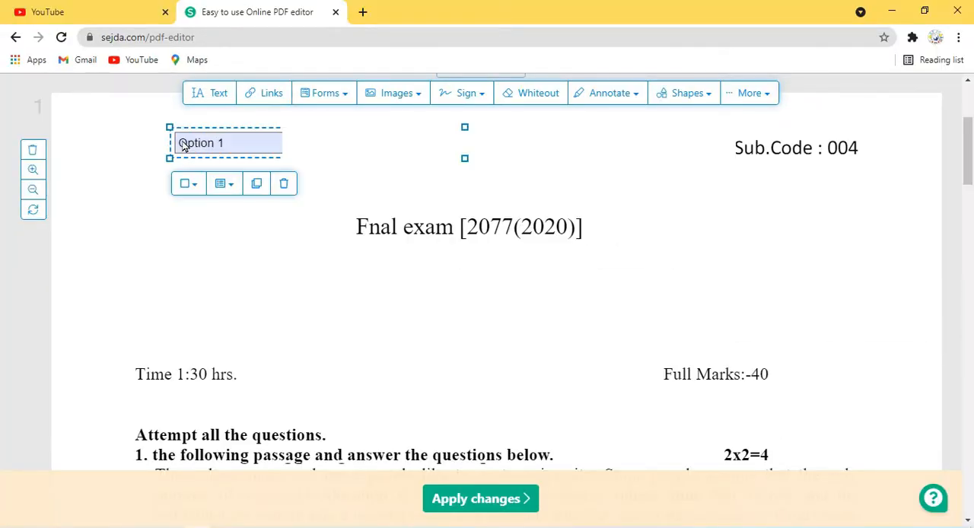
{"action": "left_click", "coordinate": [195, 190]}
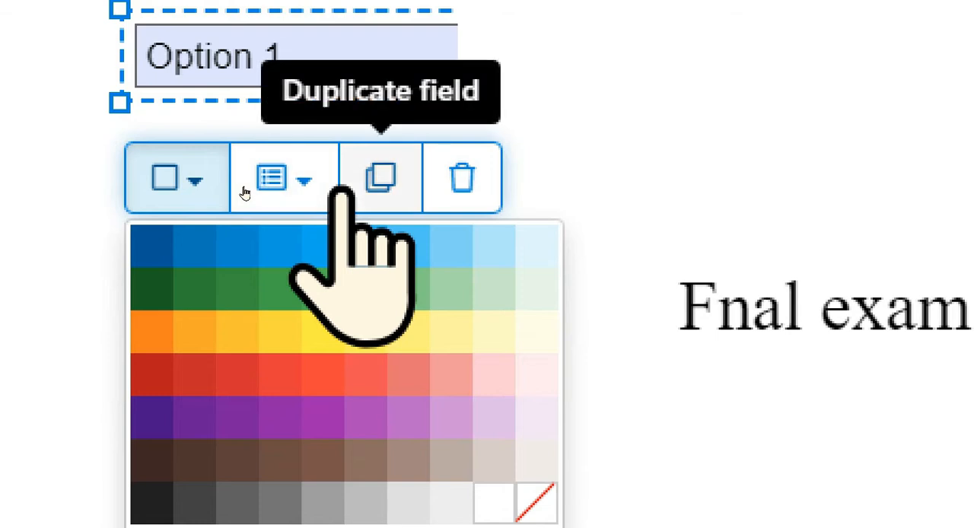
{"action": "left_click", "coordinate": [297, 182]}
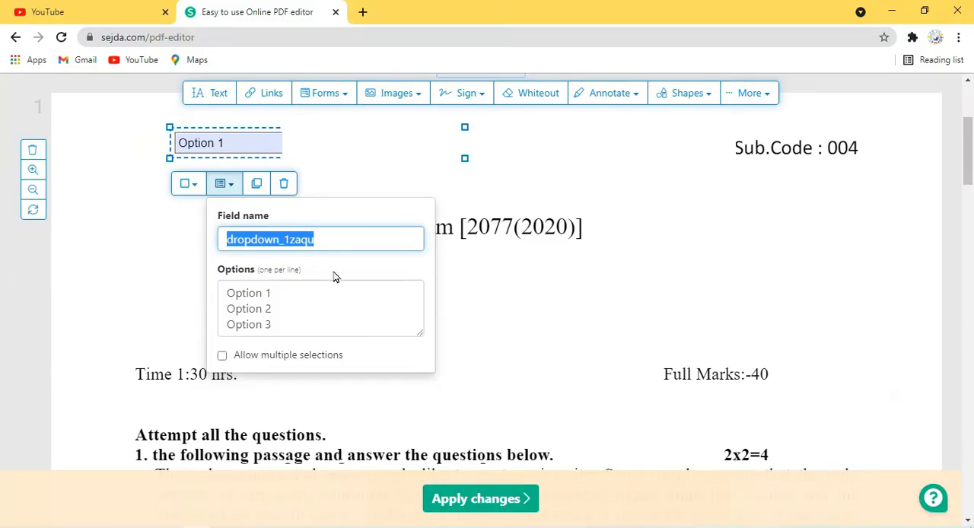
{"action": "key", "text": "BackSpace"}
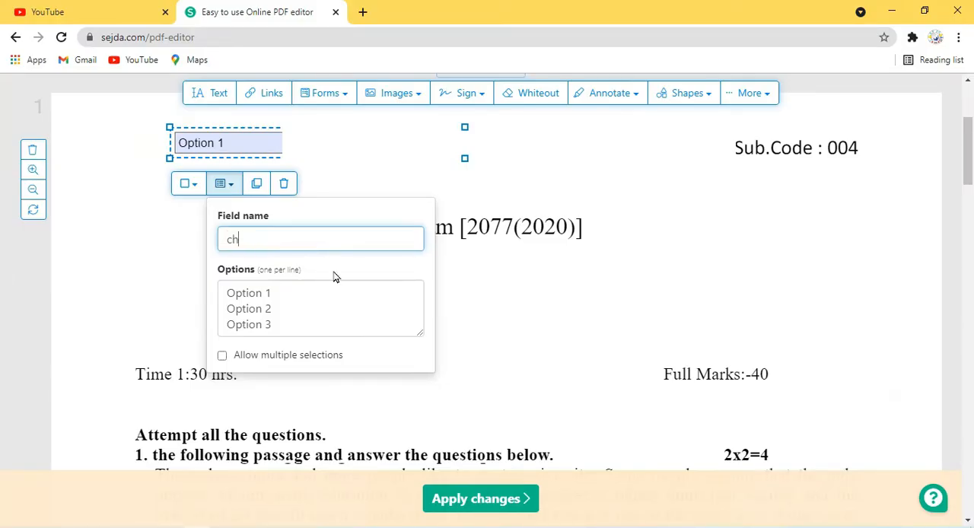
{"action": "left_click", "coordinate": [321, 298]}
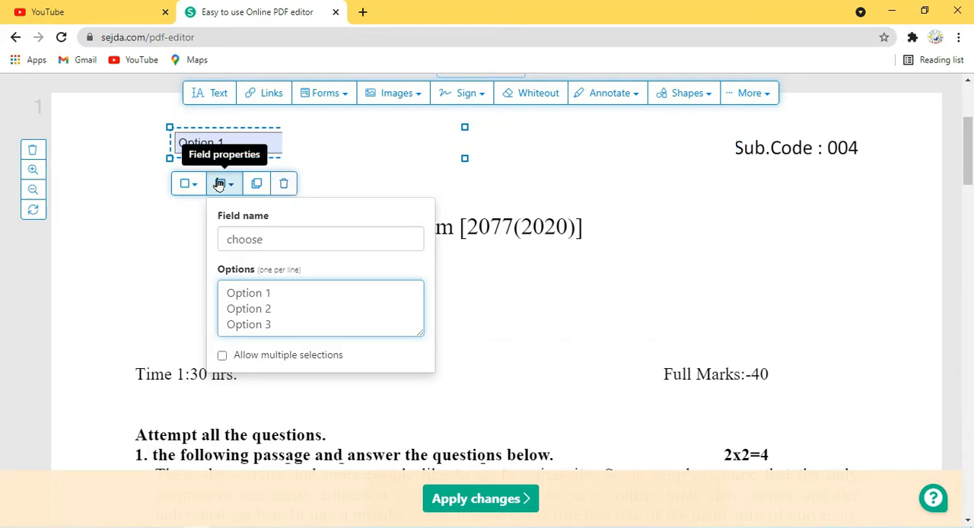
Delete the dropdown form field above the "Fnal exam" heading.
{"action": "left_click", "coordinate": [350, 100]}
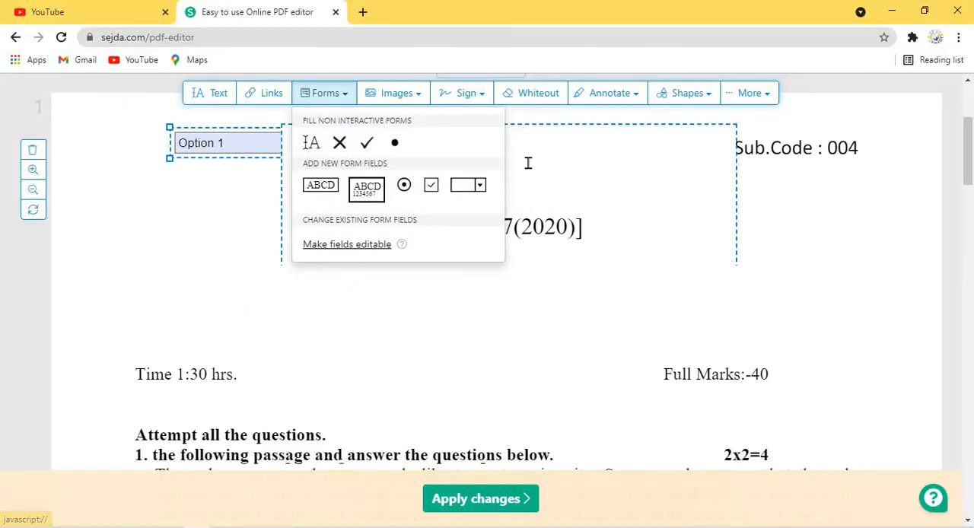
{"action": "left_click", "coordinate": [257, 203]}
{"action": "left_click", "coordinate": [262, 143]}
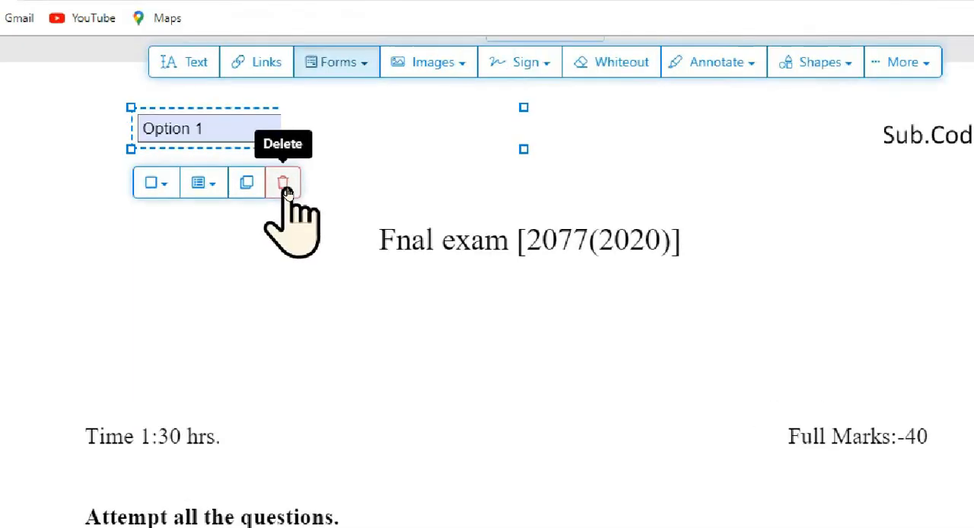
{"action": "left_click", "coordinate": [286, 191]}
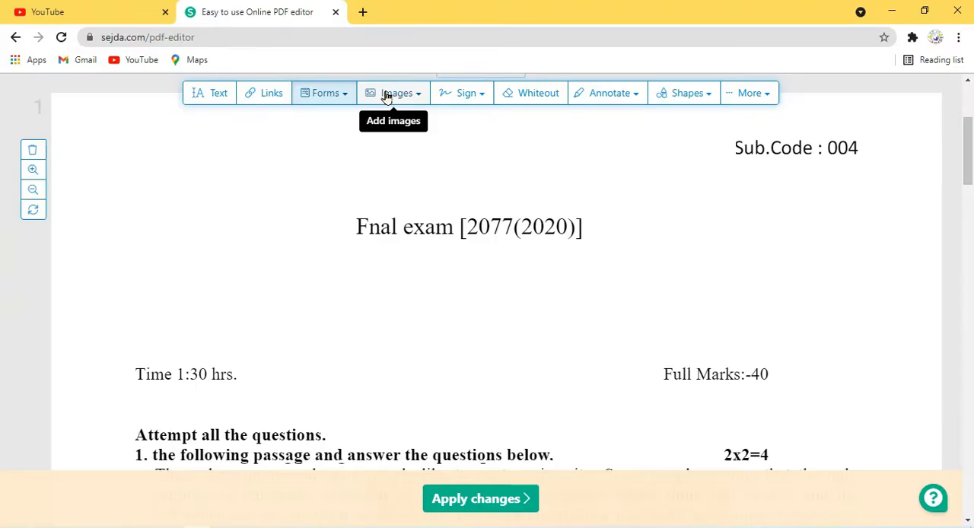
Insert the school logo image 7-77852_free-clipart-for-logo-design-school-logo-design.png from Downloads onto the first page.
{"action": "left_click", "coordinate": [386, 95]}
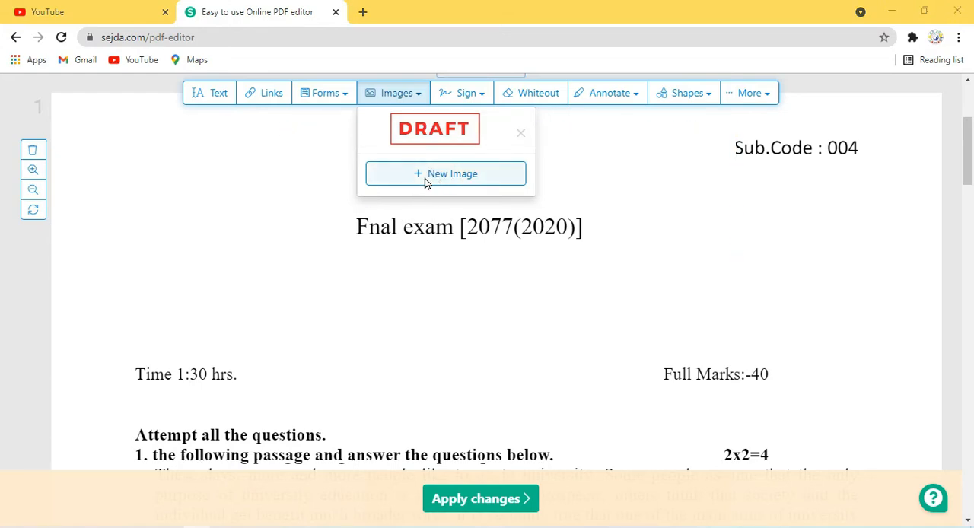
{"action": "left_click", "coordinate": [426, 181]}
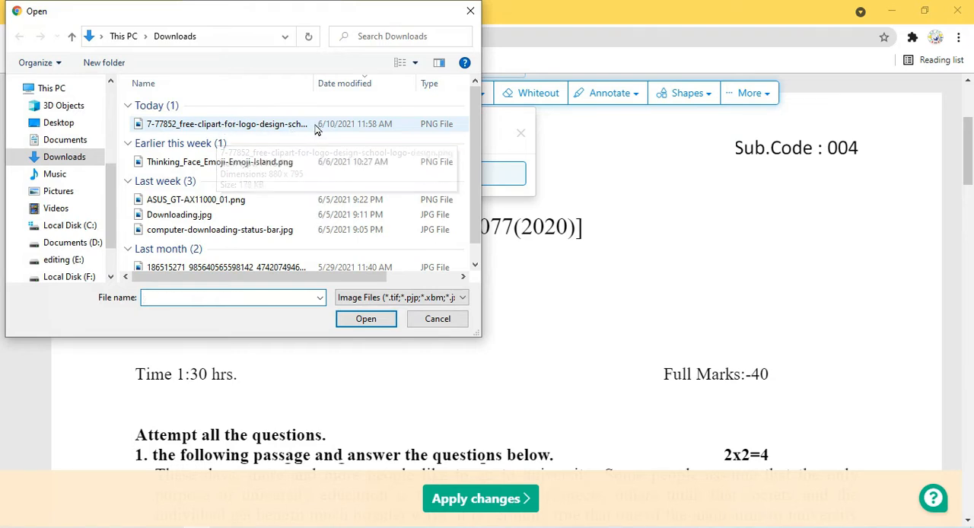
{"action": "left_click", "coordinate": [244, 128]}
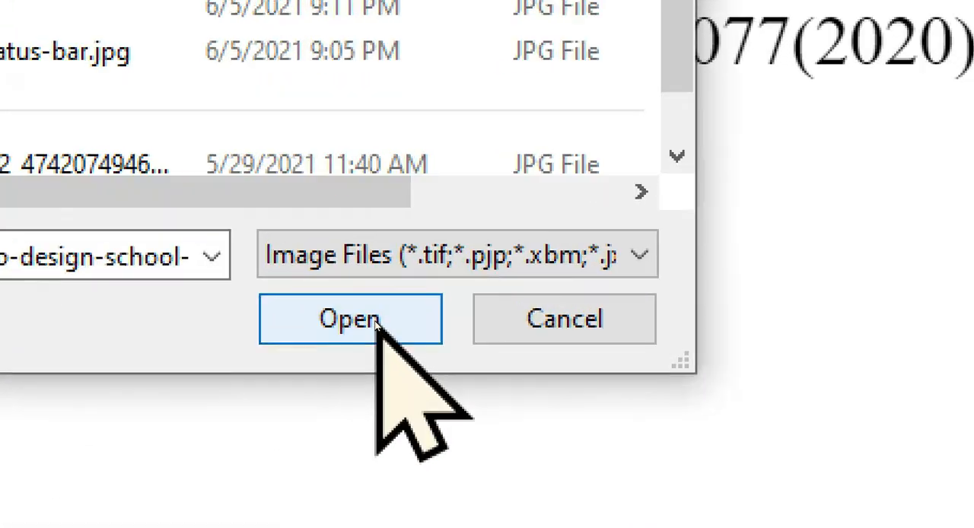
{"action": "left_click", "coordinate": [379, 325]}
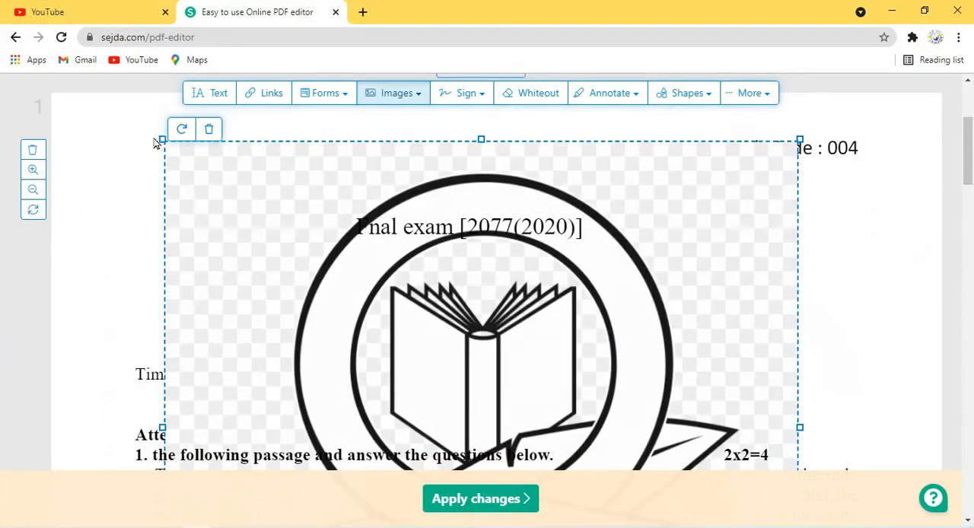
Shrink the school logo image and move it directly in front of the "Fnal exam [2077(2020)]" heading.
{"action": "left_click_drag", "start_coordinate": [162, 139], "coordinate": [192, 140]}
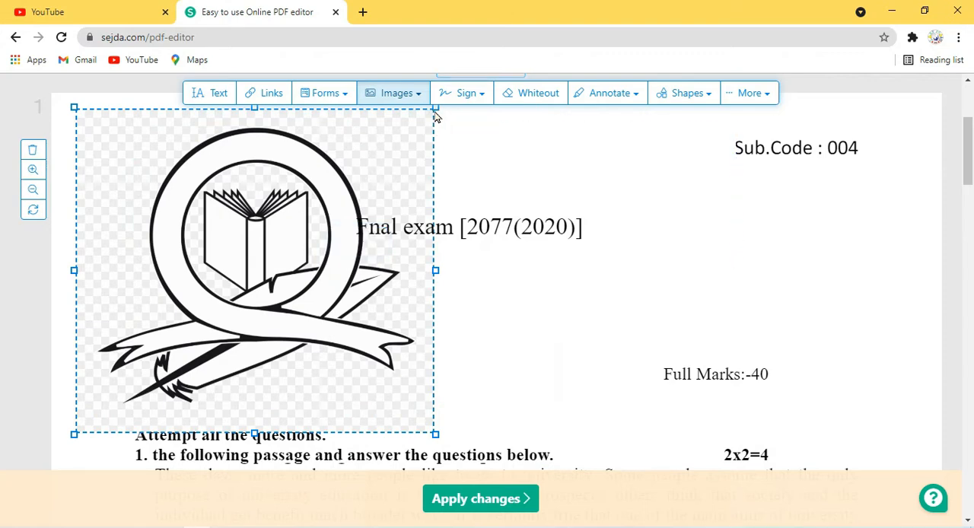
{"action": "left_click_drag", "start_coordinate": [396, 135], "coordinate": [395, 178]}
{"action": "left_click_drag", "start_coordinate": [433, 150], "coordinate": [225, 339]}
{"action": "left_click_drag", "start_coordinate": [185, 391], "coordinate": [303, 208]}
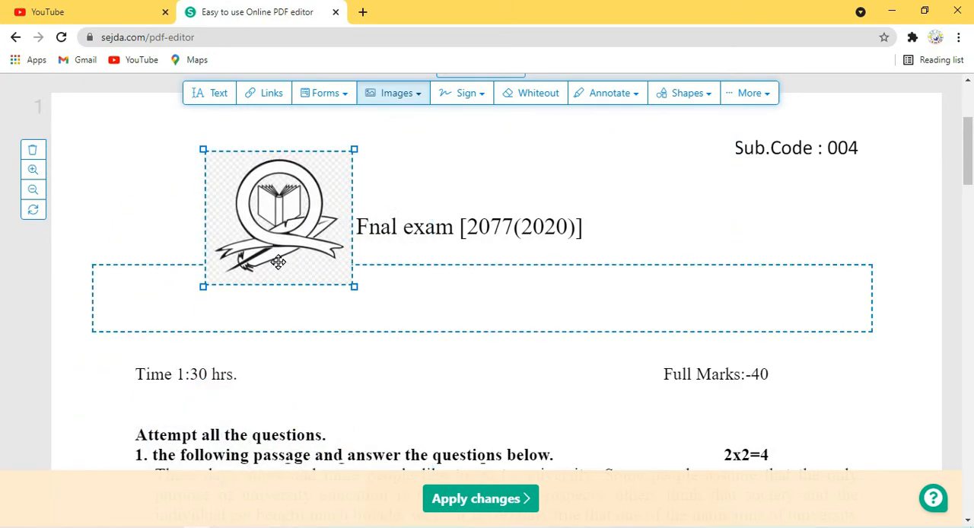
{"action": "key", "text": "super+plus"}
{"action": "key", "text": "super+plus"}
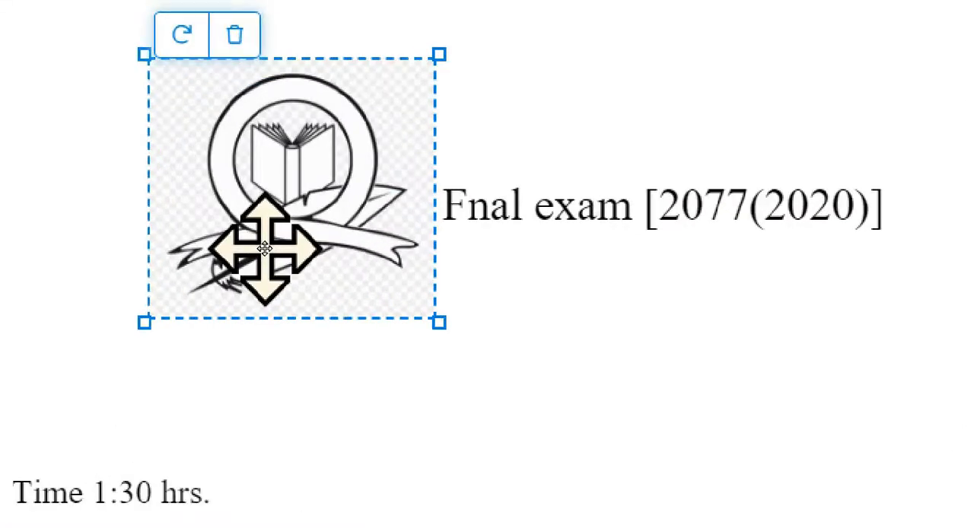
{"action": "key", "text": "super+Escape"}
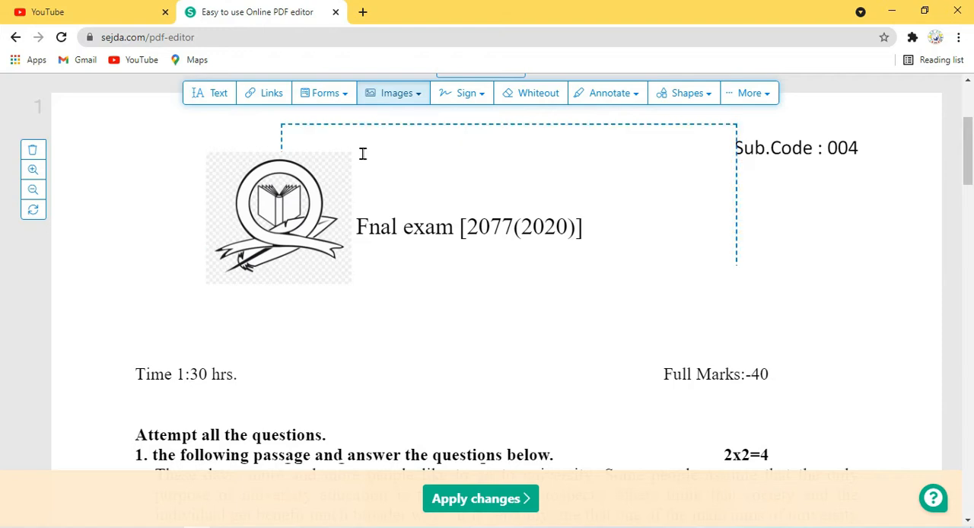
Delete the school logo image beside the "Fnal exam" heading.
{"action": "left_click", "coordinate": [260, 161]}
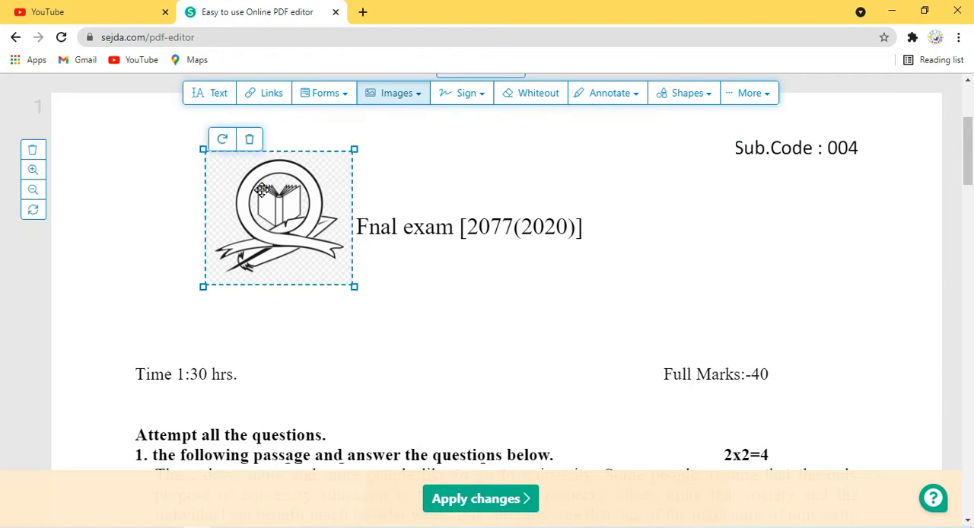
{"action": "left_click", "coordinate": [250, 140]}
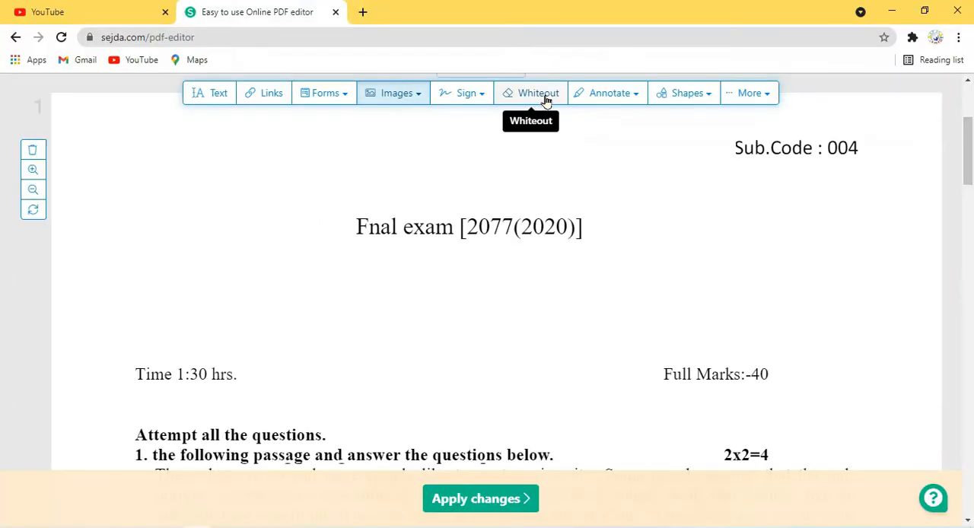
Try whiting out the "Attempt all the questions." line and remove that whiteout box again.
{"action": "left_click", "coordinate": [545, 99]}
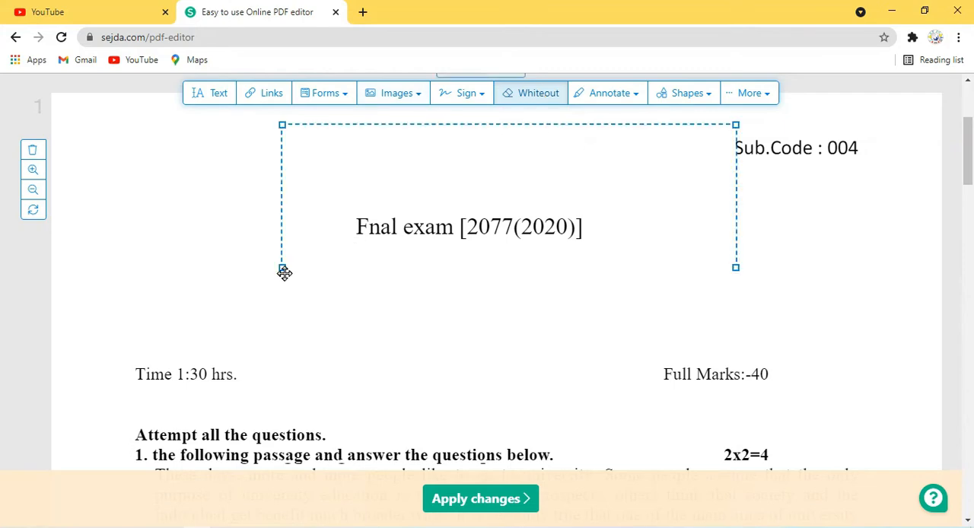
{"action": "scroll", "coordinate": [310, 261], "scroll_direction": "down", "scroll_amount": 2}
{"action": "left_click_drag", "start_coordinate": [109, 271], "coordinate": [582, 323]}
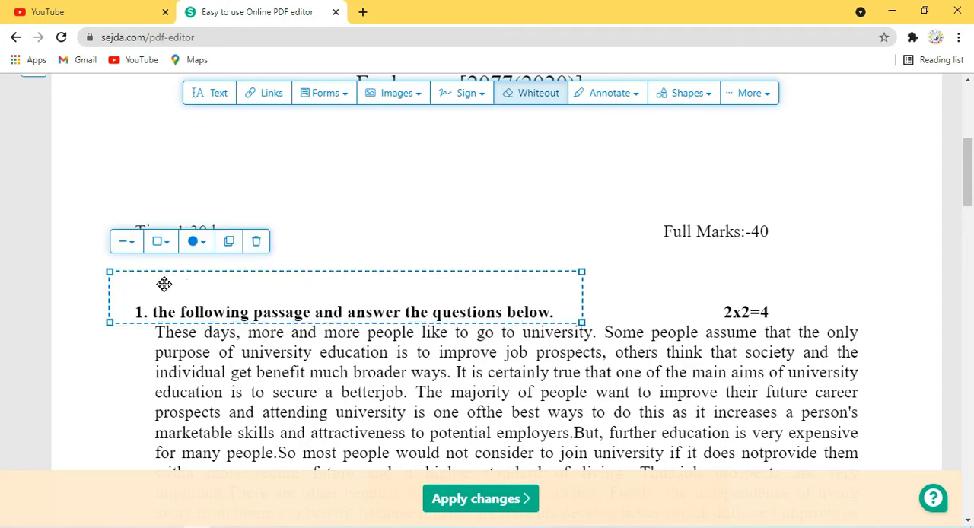
{"action": "left_click", "coordinate": [270, 251]}
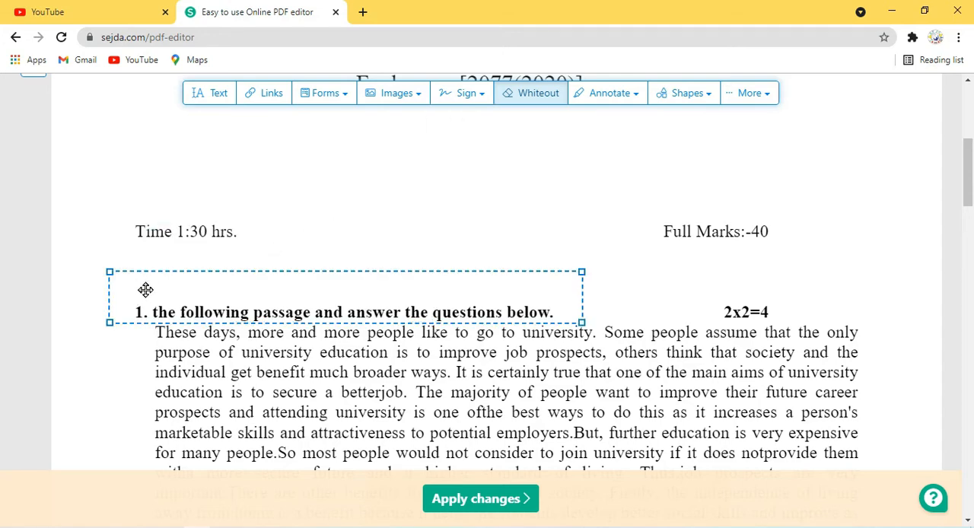
{"action": "left_click", "coordinate": [161, 296]}
{"action": "left_click", "coordinate": [256, 242]}
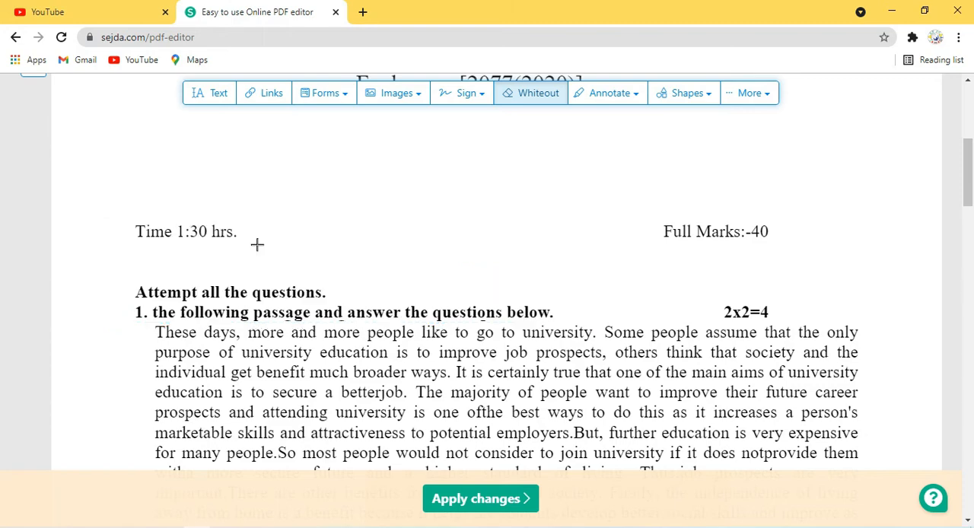
Try whiting out the "Time 1:30 hrs." text and remove that whiteout box again.
{"action": "left_click_drag", "start_coordinate": [101, 200], "coordinate": [270, 258]}
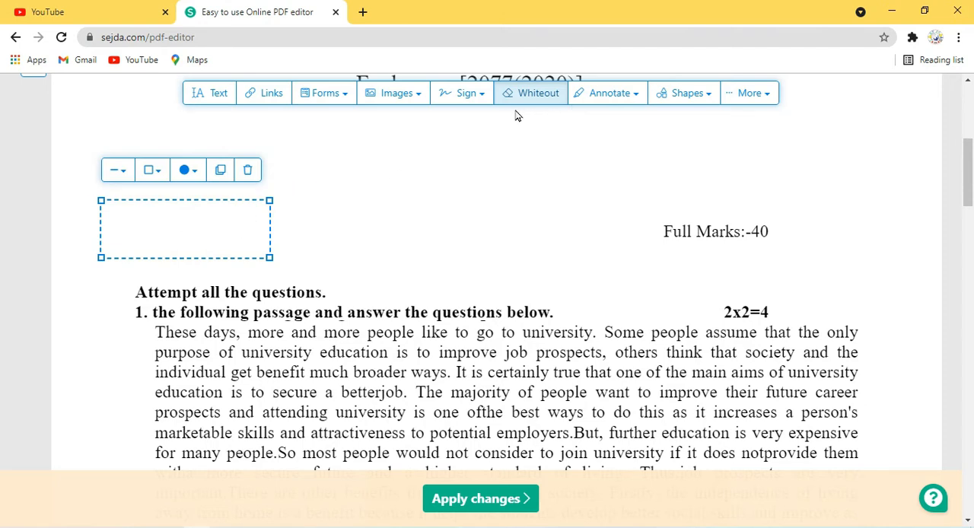
{"action": "left_click", "coordinate": [248, 169]}
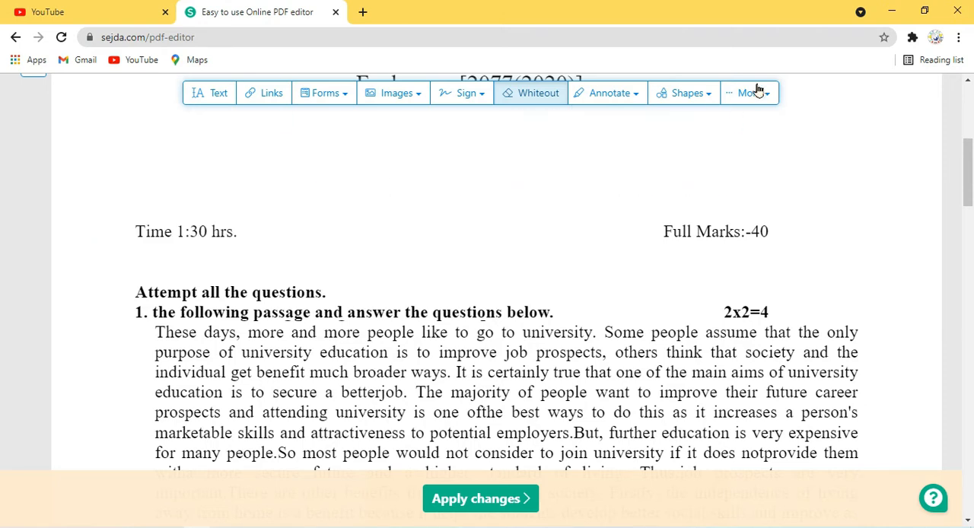
{"action": "left_click", "coordinate": [636, 100]}
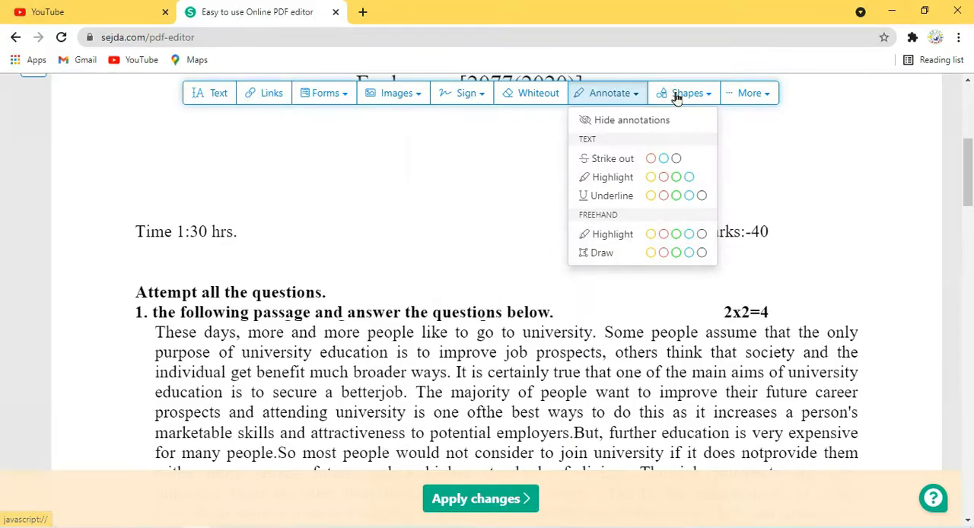
{"action": "left_click", "coordinate": [696, 99]}
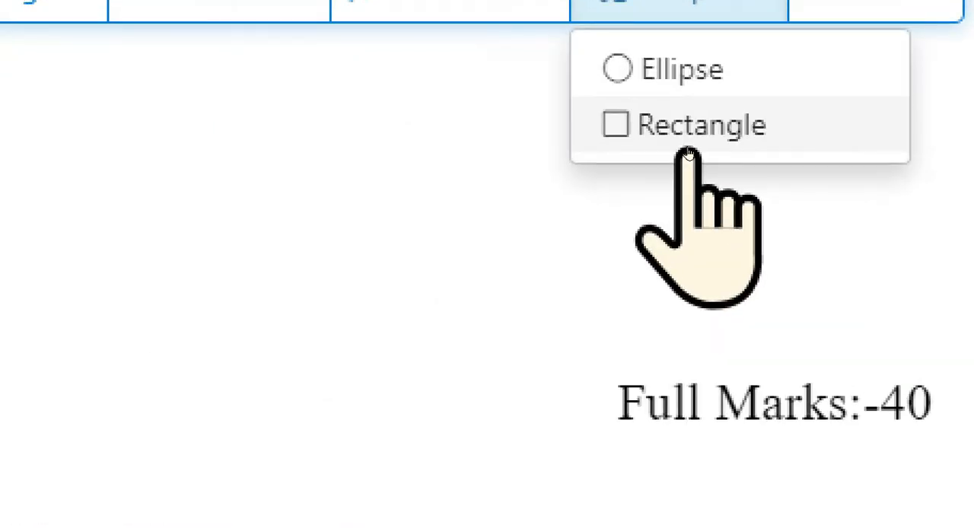
Try drawing a rectangle around the "Attempt all the questions." line and delete that rectangle again.
{"action": "left_click", "coordinate": [689, 145]}
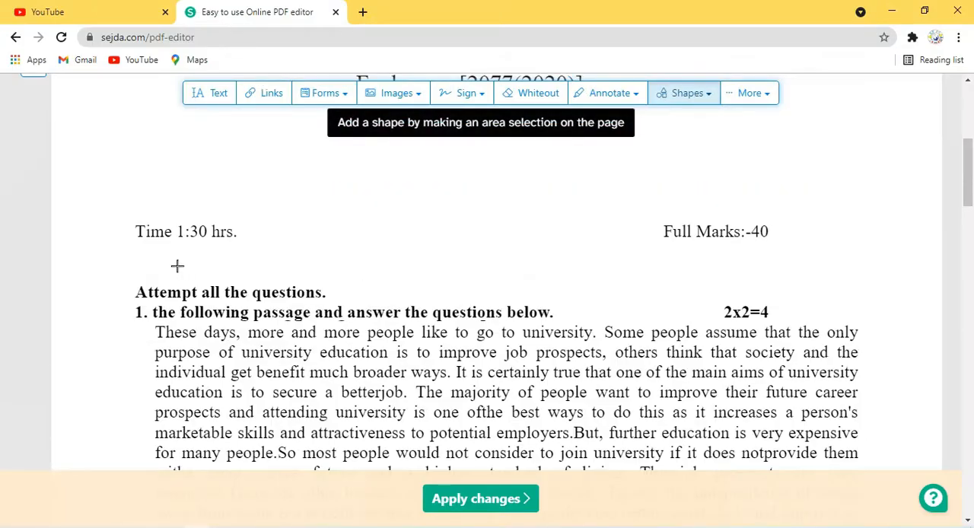
{"action": "mouse_move", "coordinate": [141, 261]}
{"action": "left_mouse_down"}
{"action": "mouse_move", "coordinate": [165, 280]}
{"action": "mouse_move", "coordinate": [509, 333]}
{"action": "left_mouse_up"}
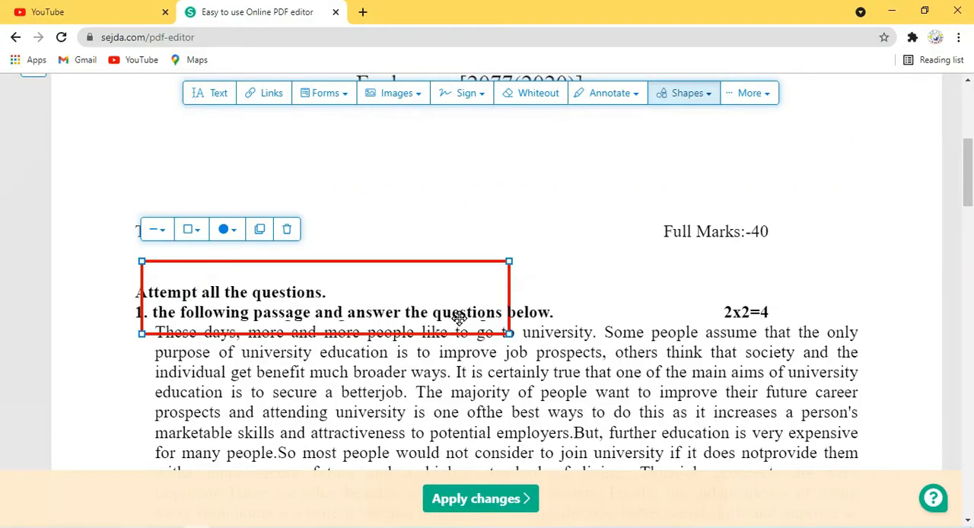
{"action": "left_click", "coordinate": [288, 230]}
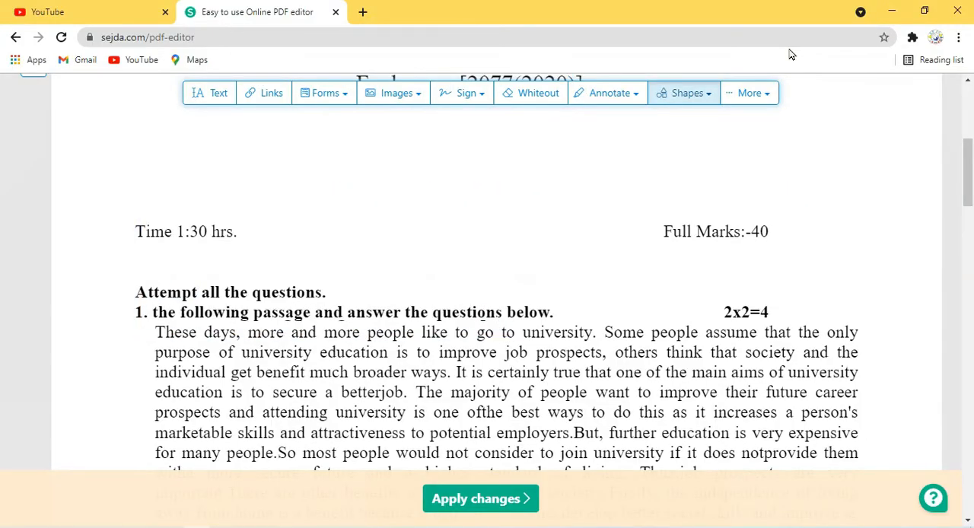
Replace every occurrence of "questions" with "paper" using Find & Replace.
{"action": "left_click", "coordinate": [767, 103]}
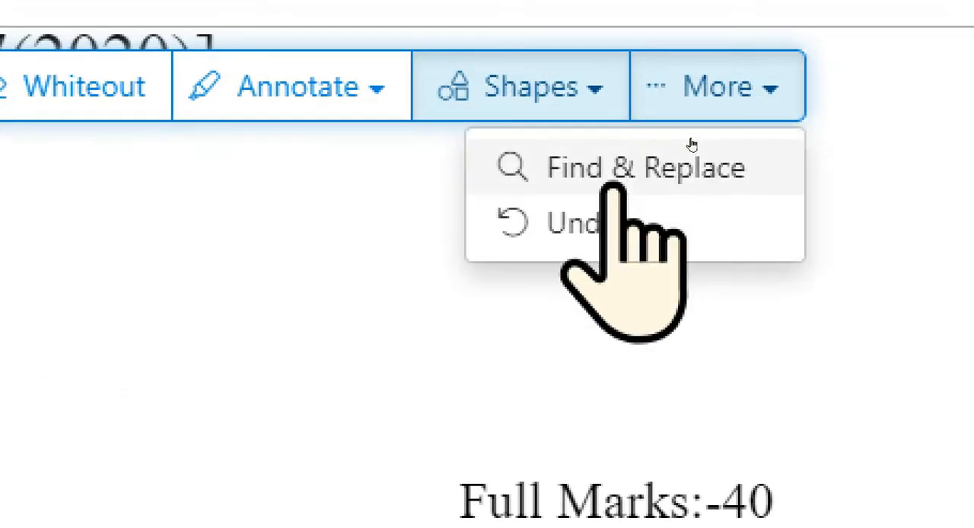
{"action": "left_click", "coordinate": [646, 169]}
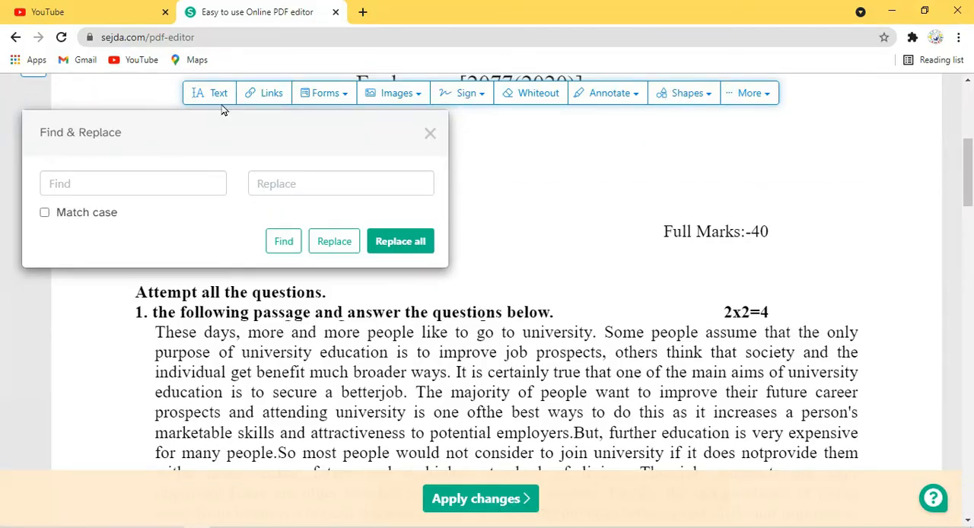
{"action": "left_click", "coordinate": [310, 181]}
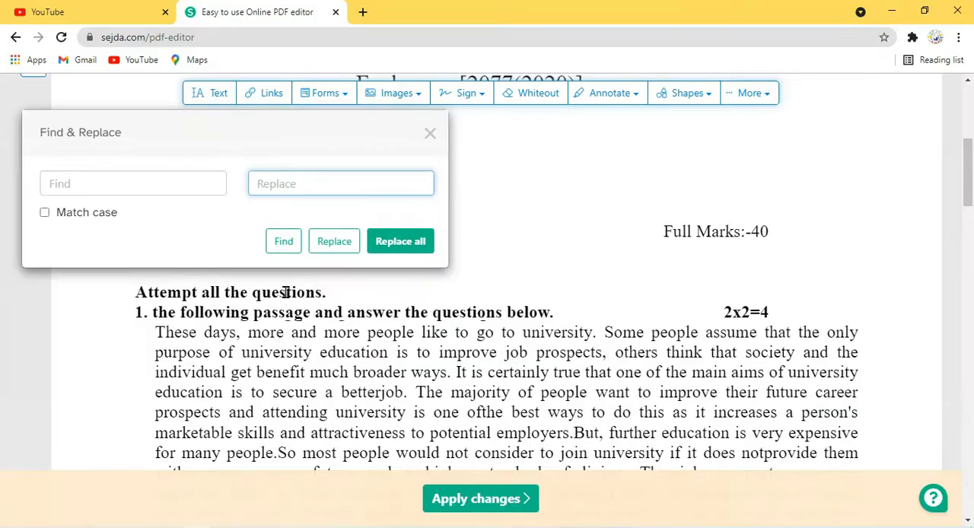
{"action": "left_click", "coordinate": [105, 187]}
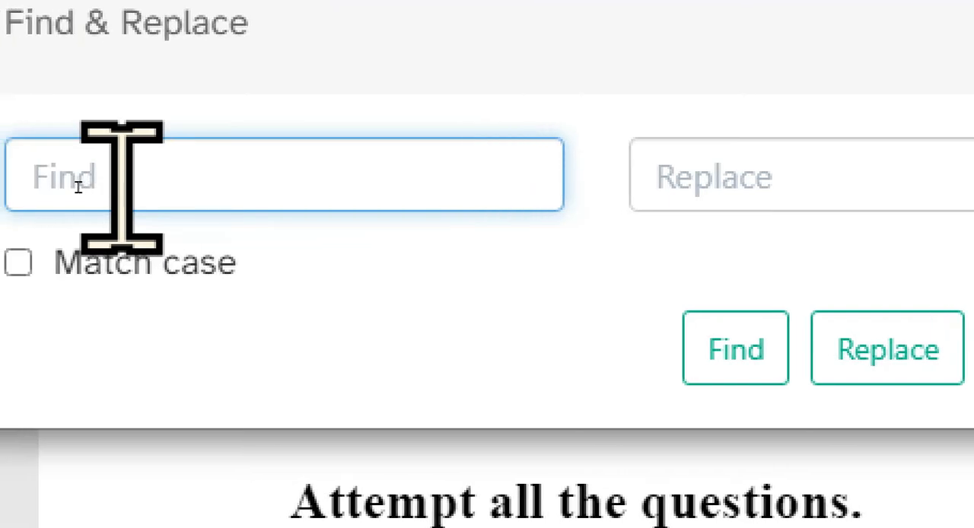
{"action": "type", "text": "questions"}
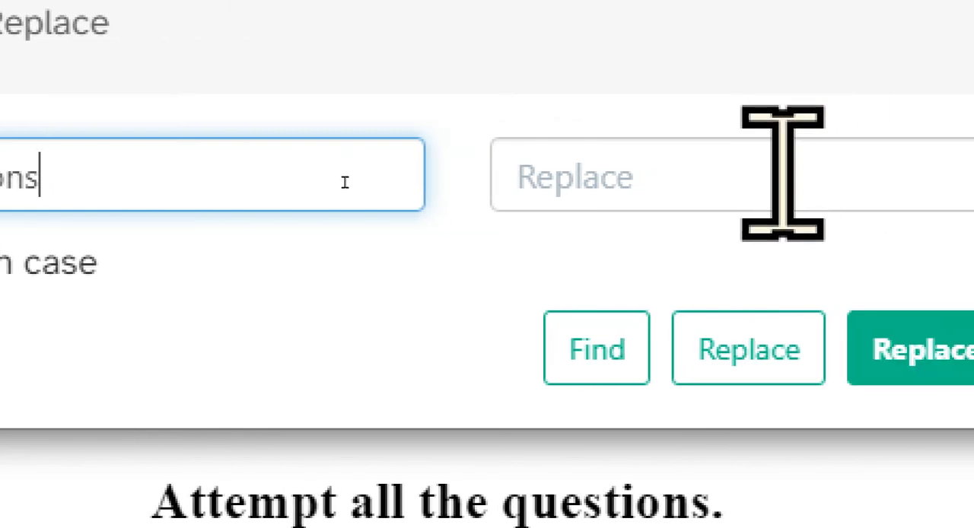
{"action": "left_click", "coordinate": [921, 175]}
{"action": "type", "text": "paper"}
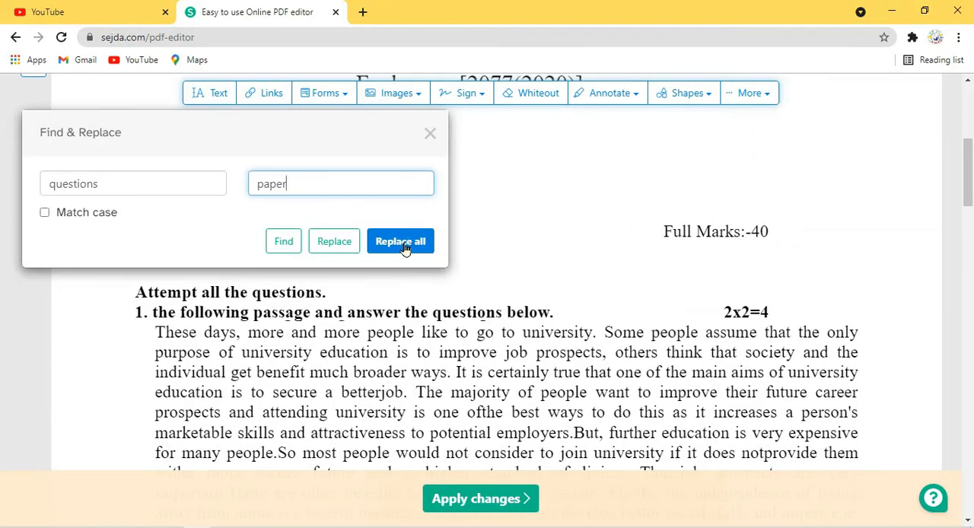
{"action": "left_click", "coordinate": [400, 242]}
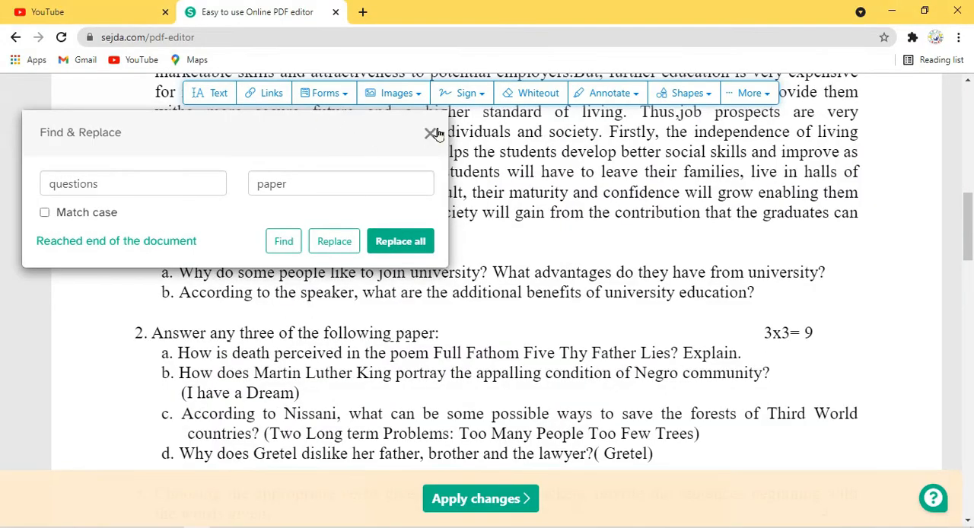
{"action": "left_click", "coordinate": [431, 134]}
Look through page 1 to check the headings and question lines where "questions" was replaced.
{"action": "scroll", "coordinate": [293, 213], "scroll_direction": "up", "scroll_amount": 10}
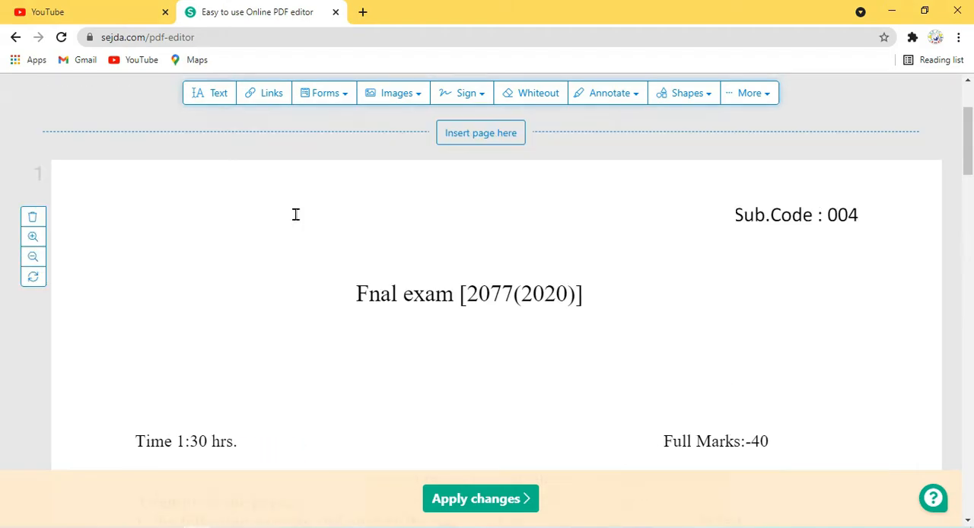
{"action": "scroll", "coordinate": [242, 385], "scroll_direction": "down", "scroll_amount": 3}
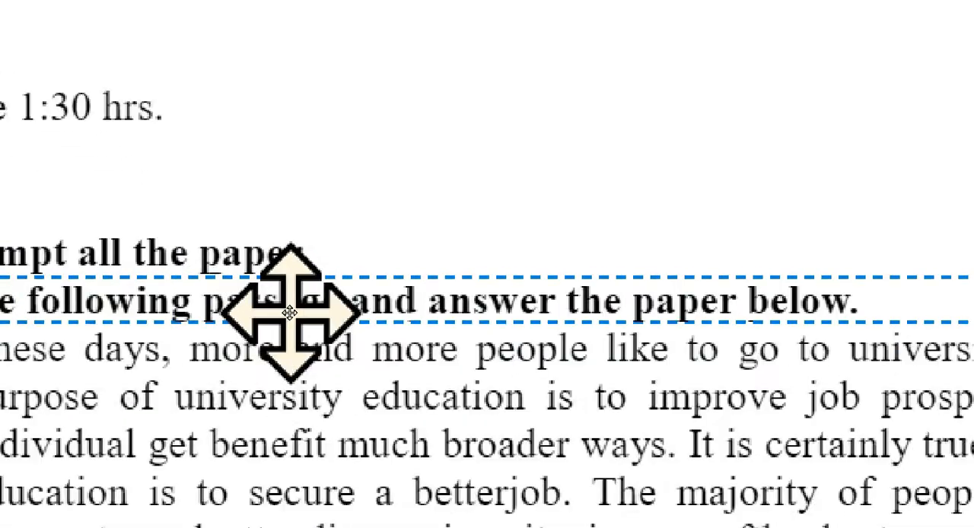
{"action": "scroll", "coordinate": [535, 351], "scroll_direction": "down", "scroll_amount": 2}
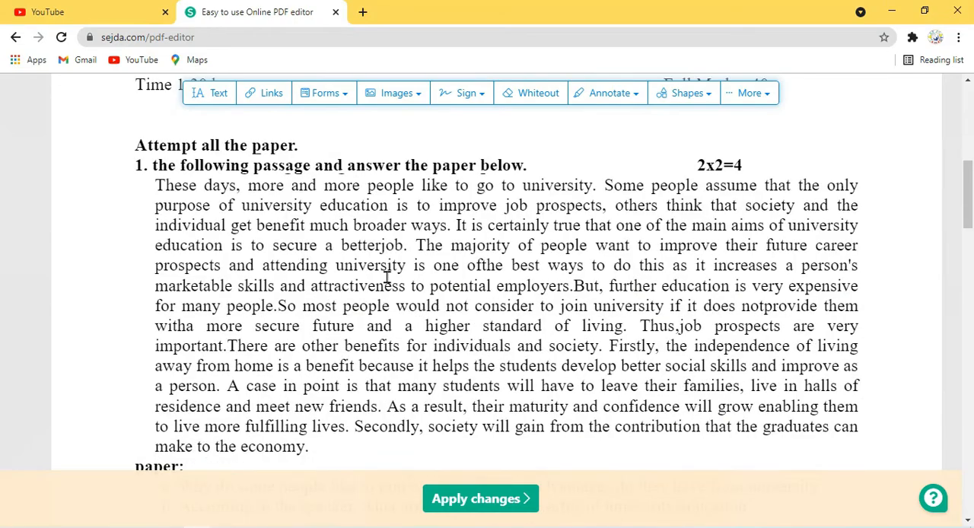
{"action": "scroll", "coordinate": [397, 319], "scroll_direction": "down", "scroll_amount": 2}
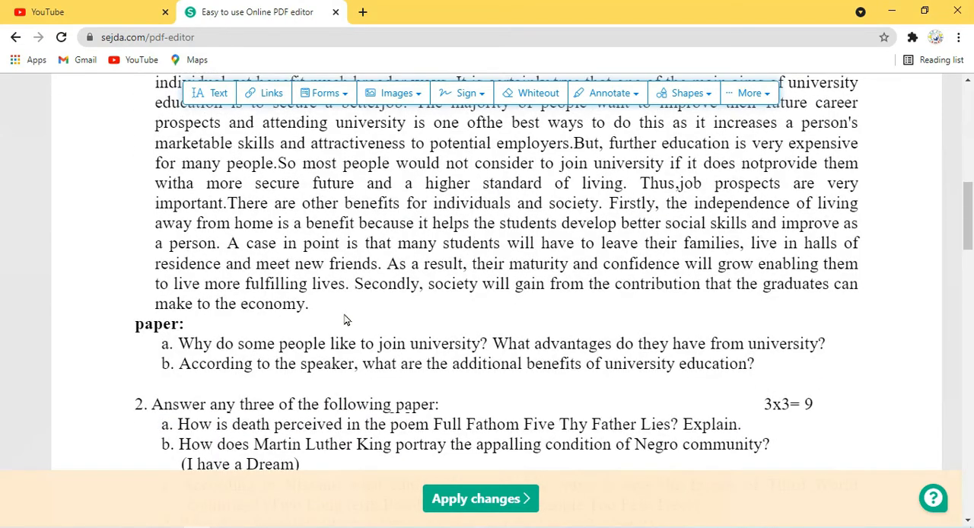
{"action": "scroll", "coordinate": [344, 321], "scroll_direction": "down", "scroll_amount": 1}
{"action": "scroll", "coordinate": [366, 323], "scroll_direction": "down", "scroll_amount": 1}
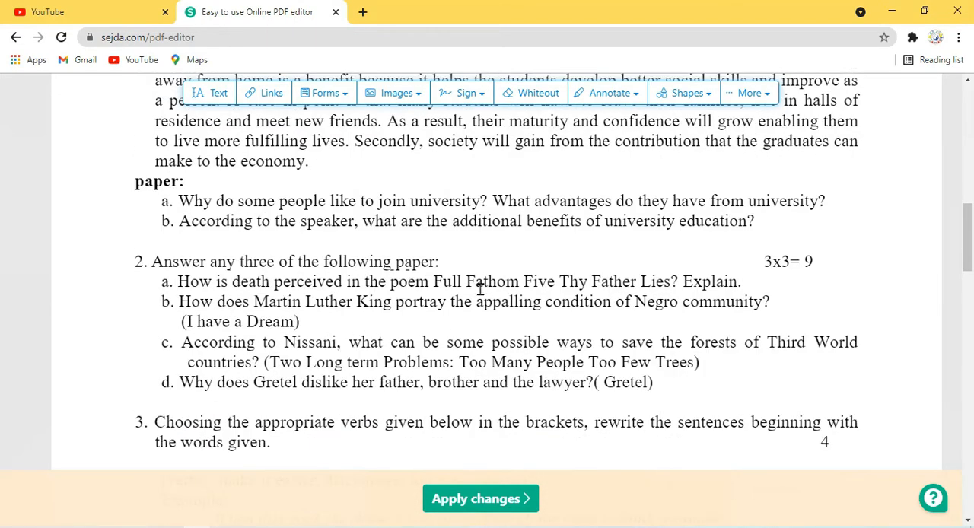
{"action": "scroll", "coordinate": [449, 318], "scroll_direction": "up", "scroll_amount": 4}
Revert selected earlier edits on page 1, restoring the italic "Candidates are required to give their answers" instructions.
{"action": "left_click", "coordinate": [769, 94]}
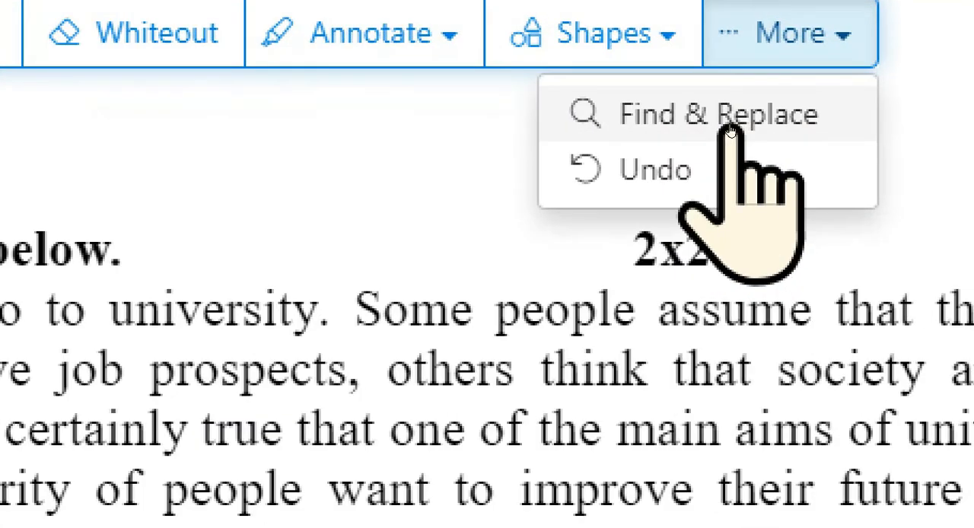
{"action": "left_click", "coordinate": [704, 149]}
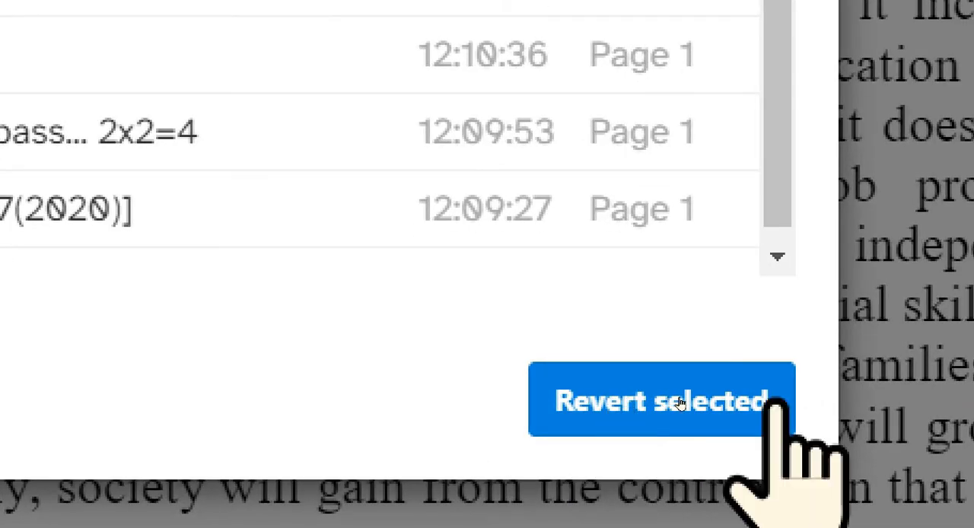
{"action": "left_click", "coordinate": [677, 403]}
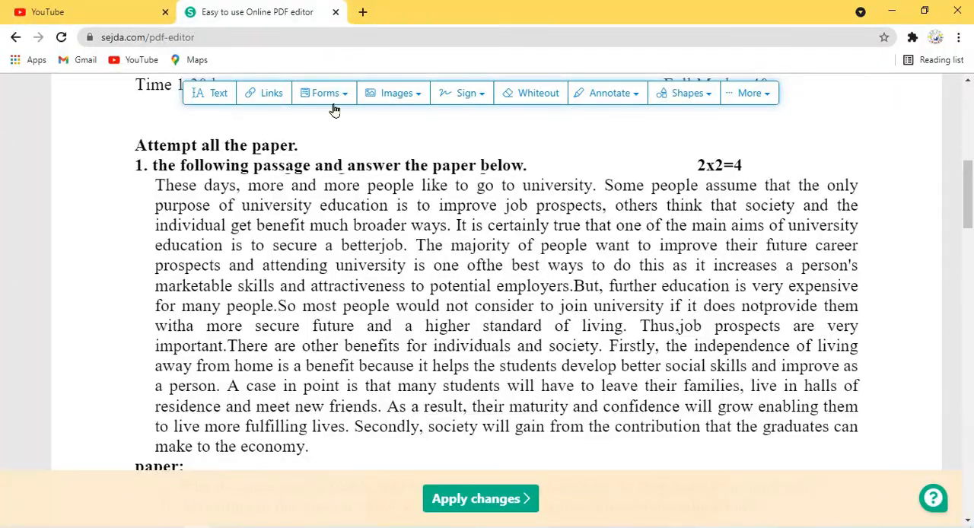
Check page 1 from the restored instructions down to question 3 after reverting the selected edits.
{"action": "scroll", "coordinate": [393, 225], "scroll_direction": "up", "scroll_amount": 8}
{"action": "scroll", "coordinate": [383, 250], "scroll_direction": "down", "scroll_amount": 5}
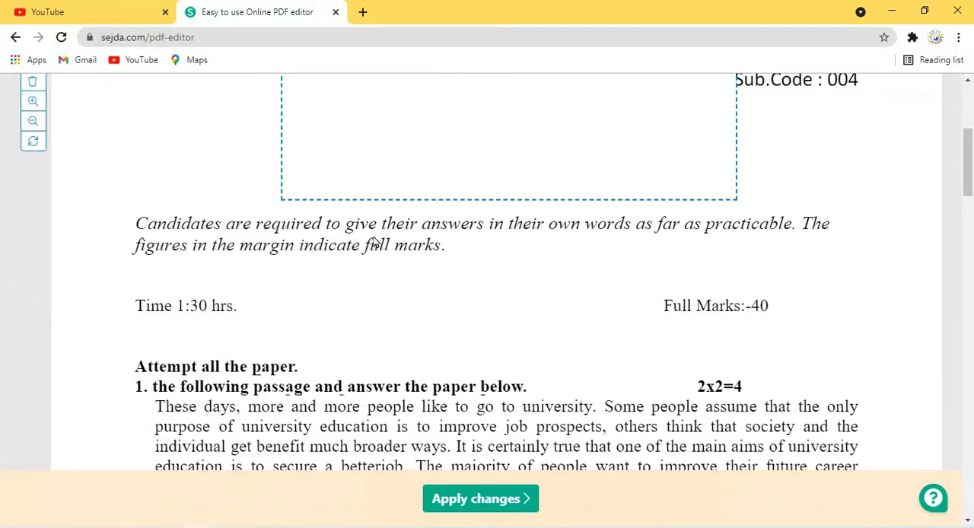
{"action": "scroll", "coordinate": [373, 242], "scroll_direction": "down", "scroll_amount": 9}
{"action": "scroll", "coordinate": [452, 229], "scroll_direction": "down", "scroll_amount": 1}
{"action": "scroll", "coordinate": [439, 250], "scroll_direction": "down", "scroll_amount": 1}
{"action": "scroll", "coordinate": [441, 326], "scroll_direction": "up", "scroll_amount": 2}
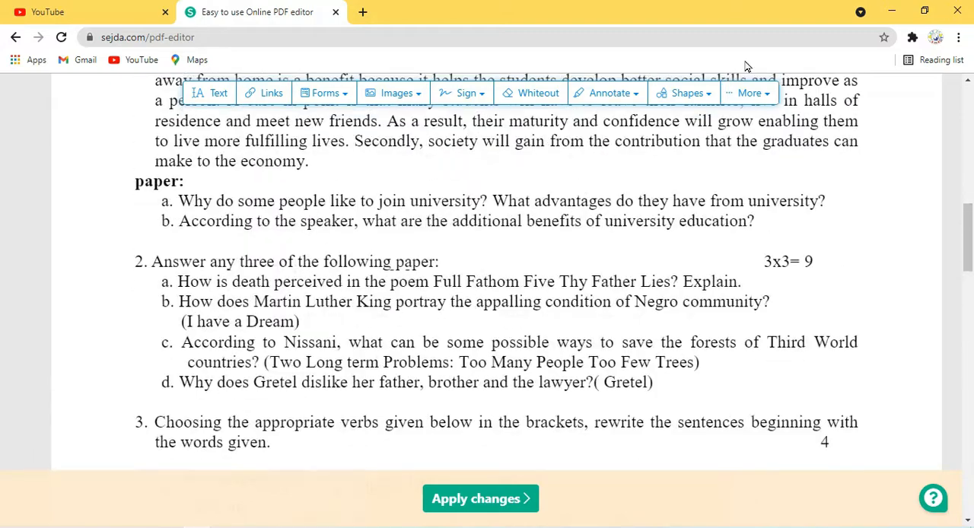
Apply all the edits made to the PDF.
{"action": "left_click", "coordinate": [758, 103]}
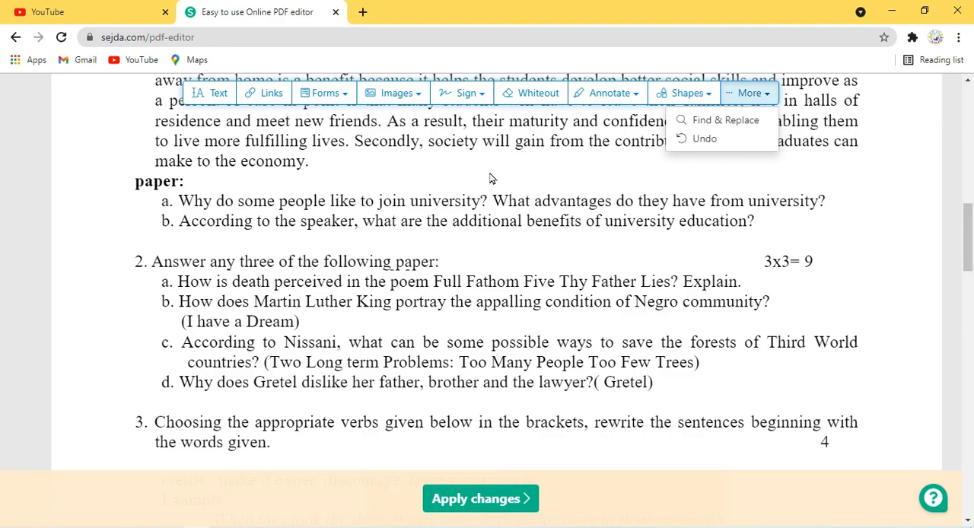
{"action": "scroll", "coordinate": [491, 177], "scroll_direction": "up", "scroll_amount": 5}
{"action": "scroll", "coordinate": [495, 178], "scroll_direction": "down", "scroll_amount": 8}
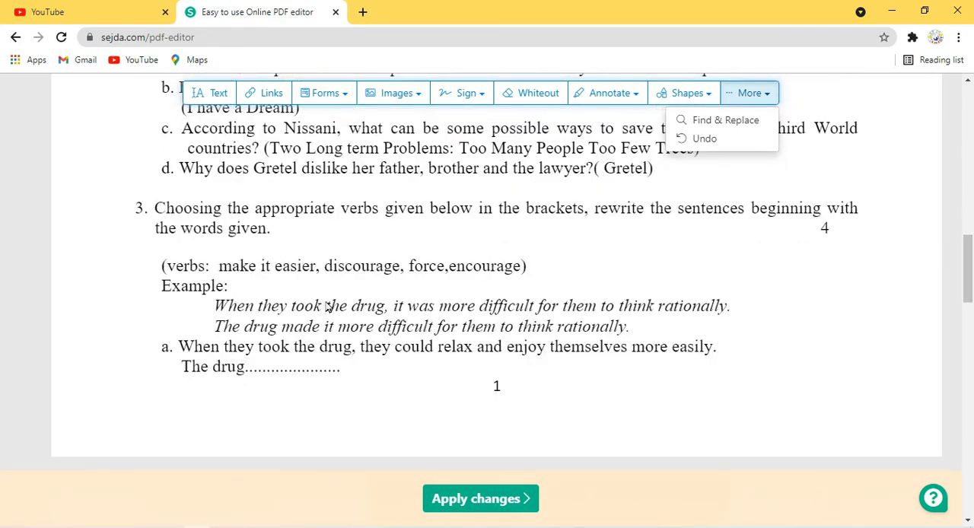
{"action": "scroll", "coordinate": [437, 291], "scroll_direction": "up", "scroll_amount": 3}
{"action": "scroll", "coordinate": [438, 291], "scroll_direction": "down", "scroll_amount": 4}
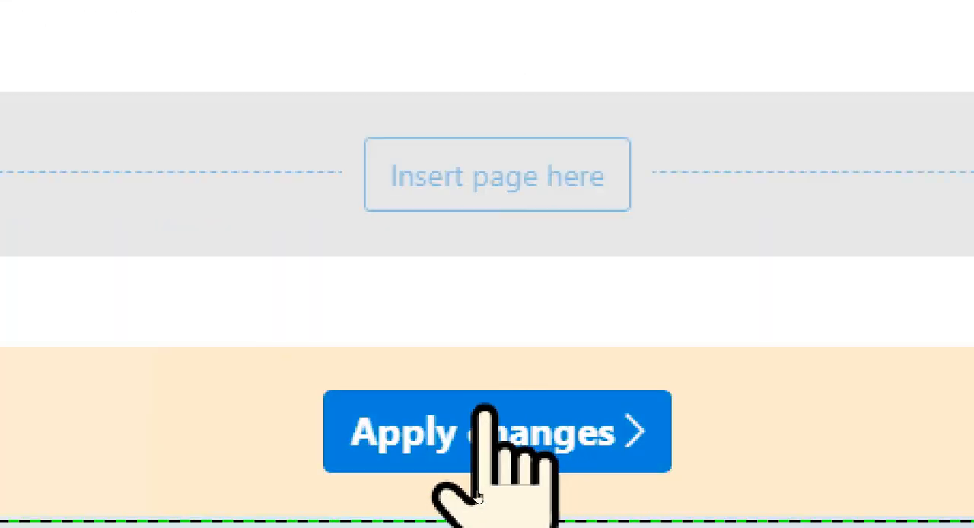
{"action": "left_click", "coordinate": [537, 428]}
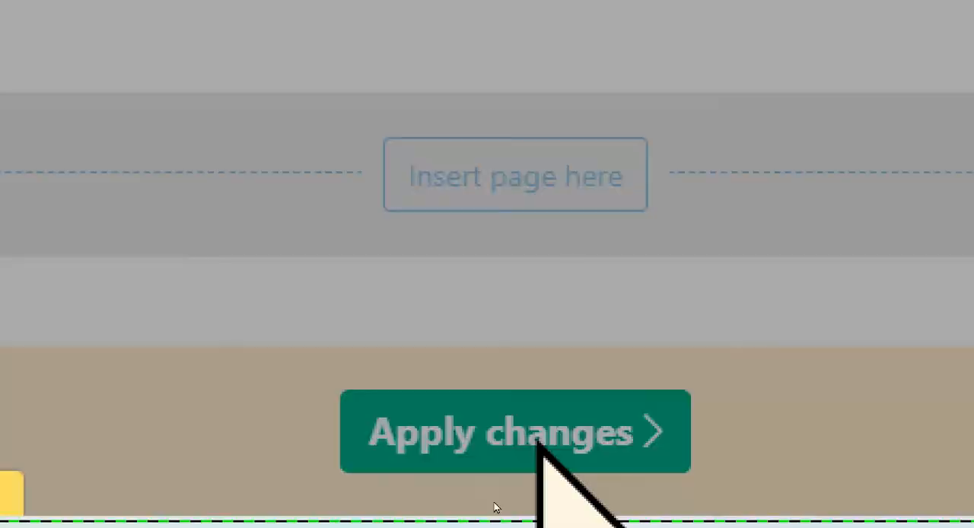